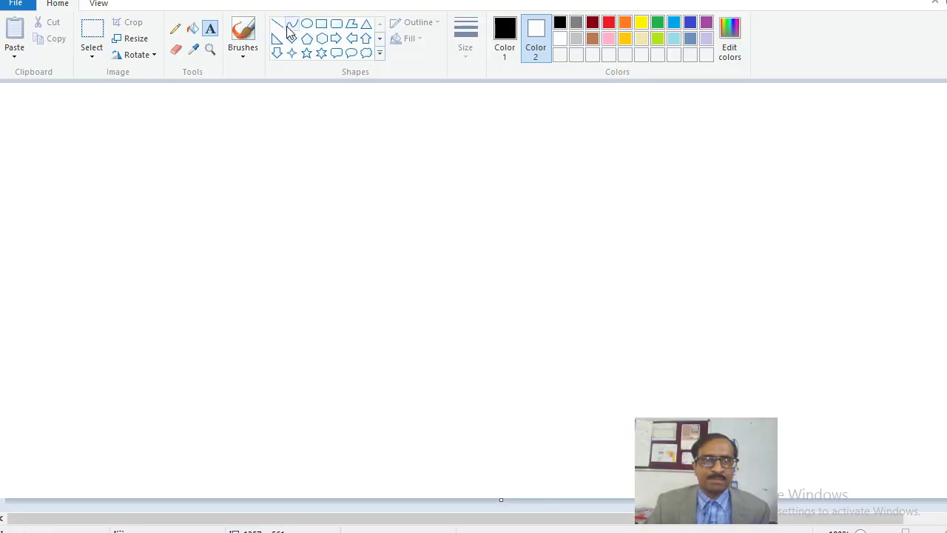
Draw a long horizontal ground line and a ball circle near the top of the canvas.
{"action": "left_click", "coordinate": [282, 27]}
{"action": "mouse_move", "coordinate": [64, 412]}
{"action": "left_mouse_down", "text": "shift"}
{"action": "mouse_move", "coordinate": [919, 484]}
{"action": "mouse_move", "coordinate": [881, 482]}
{"action": "left_mouse_up", "text": "shift"}
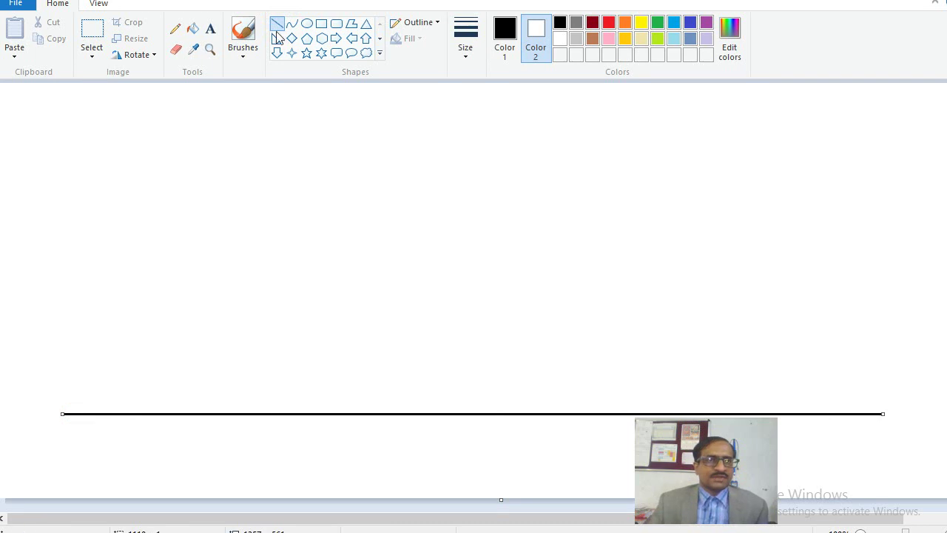
{"action": "left_click", "coordinate": [307, 24]}
{"action": "left_click_drag", "start_coordinate": [213, 104], "coordinate": [282, 186], "text": "shift"}
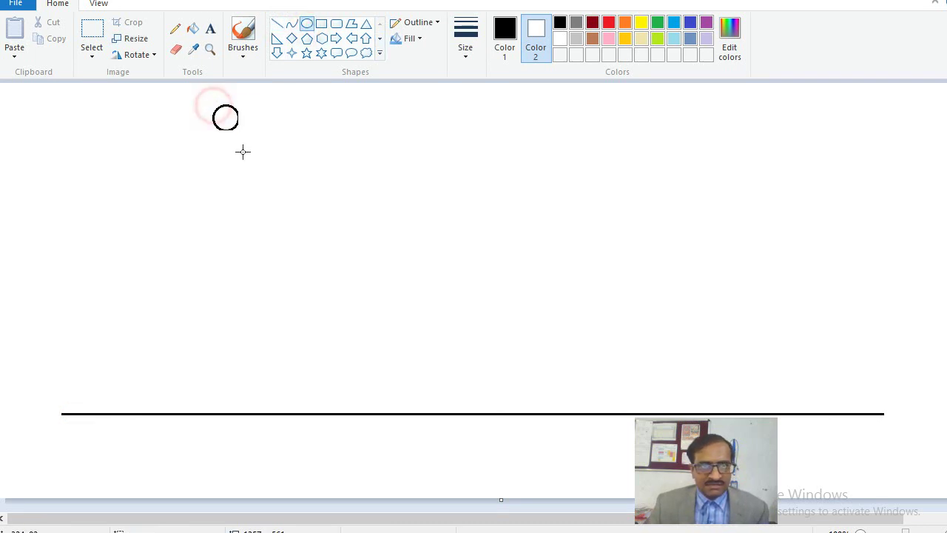
{"action": "left_click_drag", "start_coordinate": [282, 186], "coordinate": [289, 194], "text": "shift"}
{"action": "left_click", "coordinate": [316, 143]}
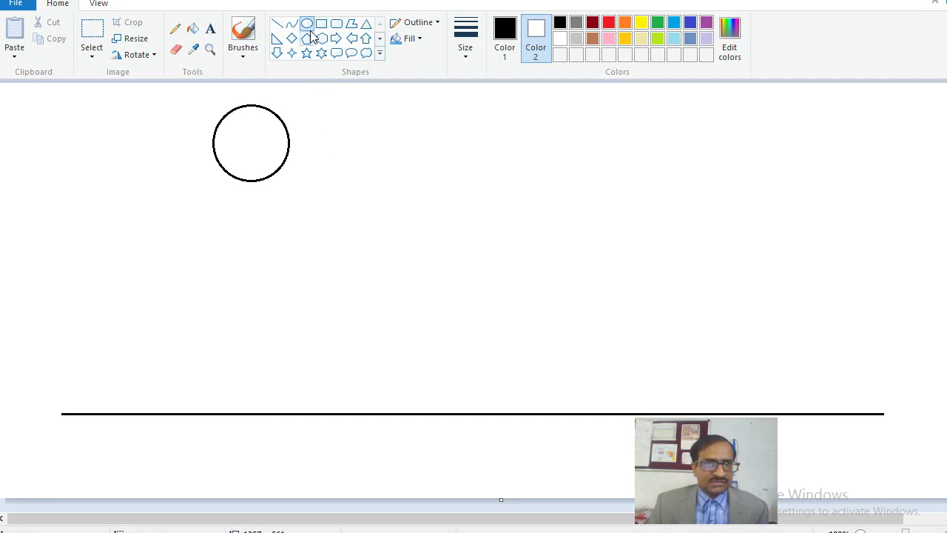
Copy the circle and place the copy resting on the ground line.
{"action": "left_click", "coordinate": [92, 33]}
{"action": "left_click_drag", "start_coordinate": [191, 97], "coordinate": [314, 209]}
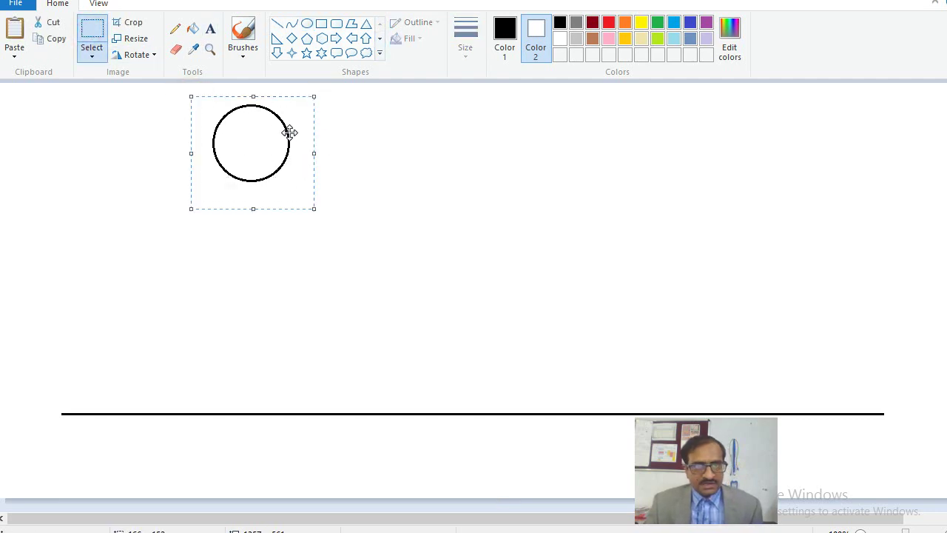
{"action": "key", "text": "ctrl+c"}
{"action": "key", "text": "ctrl+v"}
{"action": "mouse_move", "coordinate": [76, 157]}
{"action": "left_mouse_down"}
{"action": "mouse_move", "coordinate": [108, 201]}
{"action": "mouse_move", "coordinate": [260, 215]}
{"action": "mouse_move", "coordinate": [269, 407]}
{"action": "left_mouse_up"}
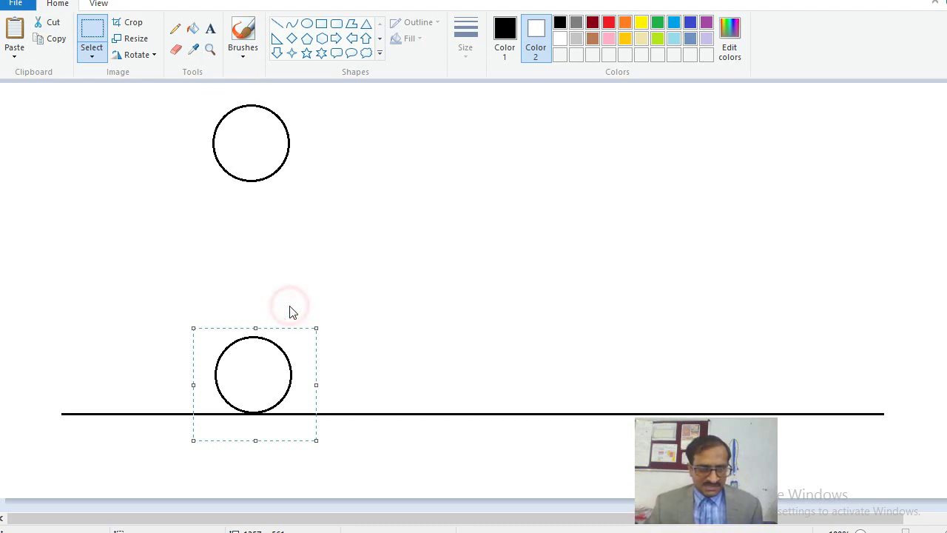
{"action": "left_click", "coordinate": [454, 273]}
{"action": "key", "text": "ctrl+v"}
Squash a circle copy into a wide flat ellipse centred on the ground line.
{"action": "mouse_move", "coordinate": [45, 164]}
{"action": "left_mouse_down"}
{"action": "mouse_move", "coordinate": [303, 429]}
{"action": "mouse_move", "coordinate": [233, 397]}
{"action": "left_mouse_up"}
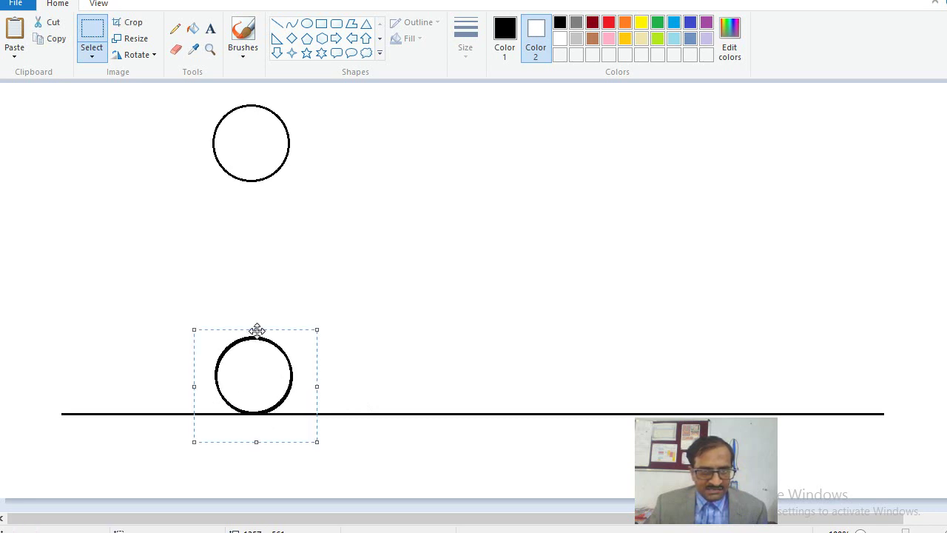
{"action": "left_click_drag", "start_coordinate": [257, 327], "coordinate": [258, 372]}
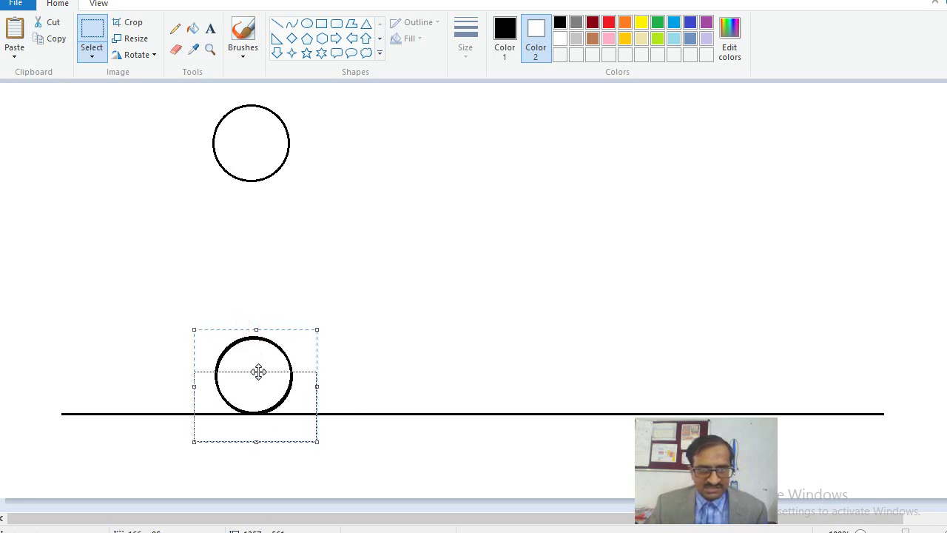
{"action": "left_click_drag", "start_coordinate": [320, 404], "coordinate": [360, 406]}
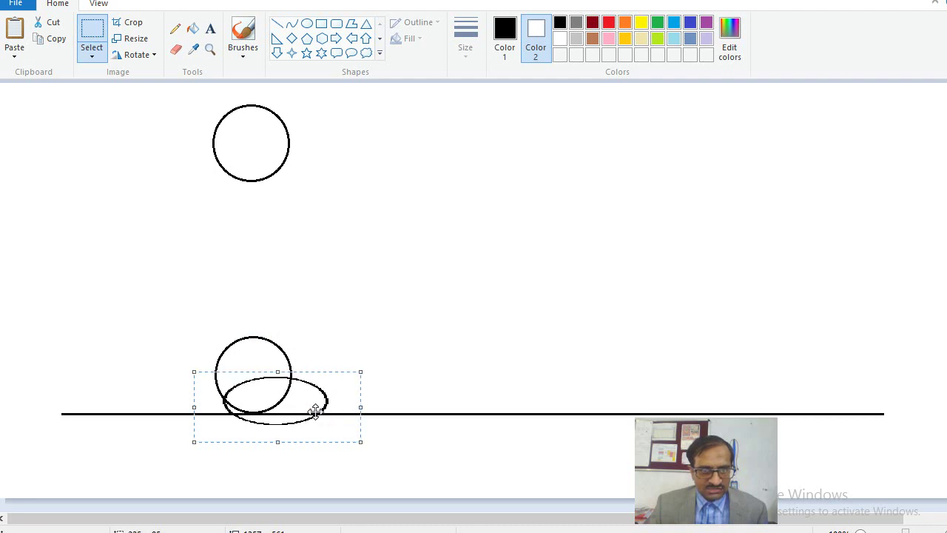
{"action": "left_click_drag", "start_coordinate": [191, 408], "coordinate": [167, 407]}
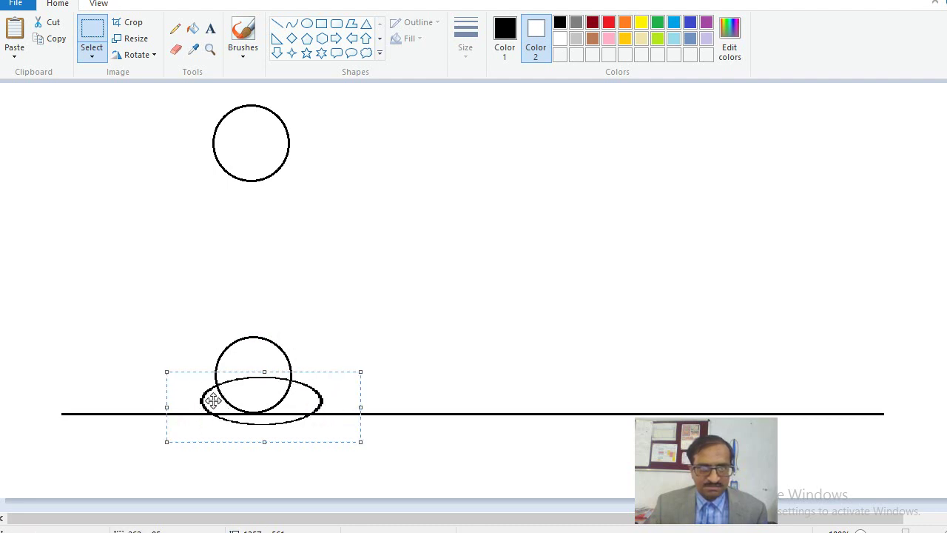
{"action": "left_click", "coordinate": [319, 372]}
{"action": "left_click_drag", "start_coordinate": [319, 372], "coordinate": [312, 363]}
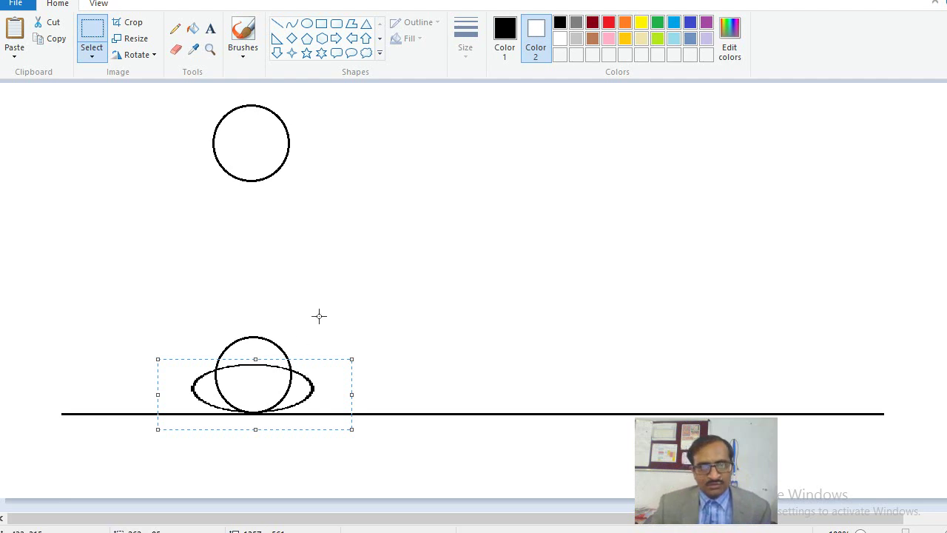
{"action": "left_click", "coordinate": [320, 273]}
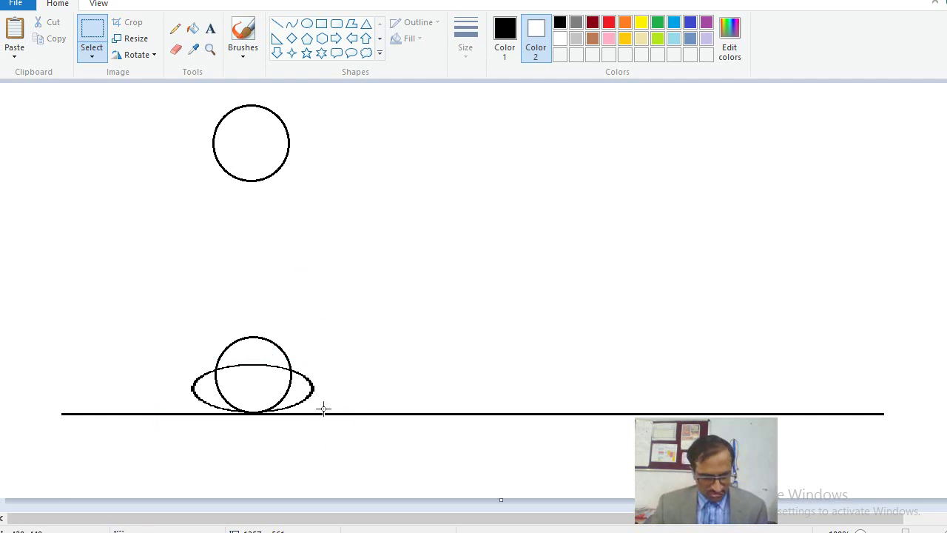
Stretch another pasted copy into a tall narrow ellipse above the ground circle.
{"action": "key", "text": "ctrl+v"}
{"action": "mouse_move", "coordinate": [78, 138]}
{"action": "left_mouse_down"}
{"action": "mouse_move", "coordinate": [242, 307]}
{"action": "mouse_move", "coordinate": [273, 359]}
{"action": "left_mouse_up"}
{"action": "left_click_drag", "start_coordinate": [195, 307], "coordinate": [318, 419]}
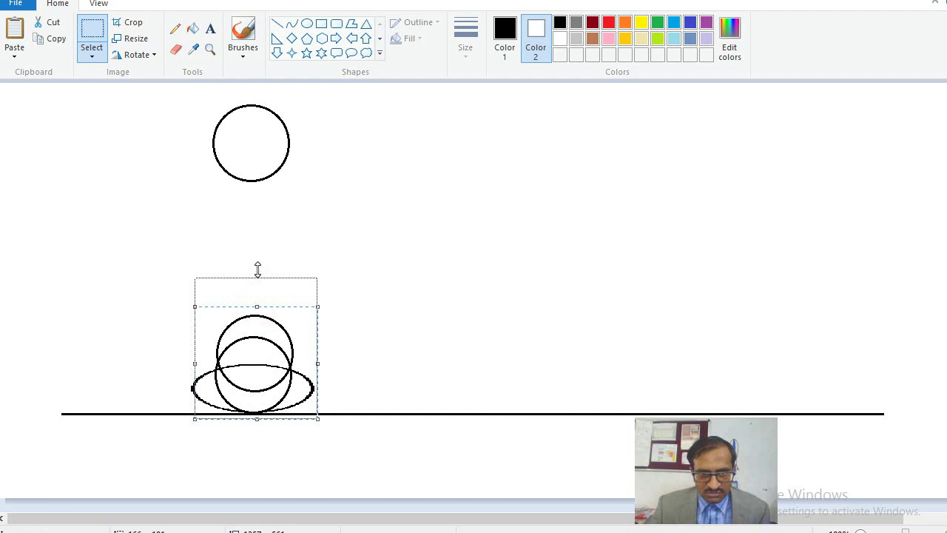
{"action": "left_click_drag", "start_coordinate": [256, 306], "coordinate": [257, 260]}
{"action": "left_click_drag", "start_coordinate": [318, 340], "coordinate": [296, 340]}
{"action": "left_click_drag", "start_coordinate": [275, 300], "coordinate": [287, 296]}
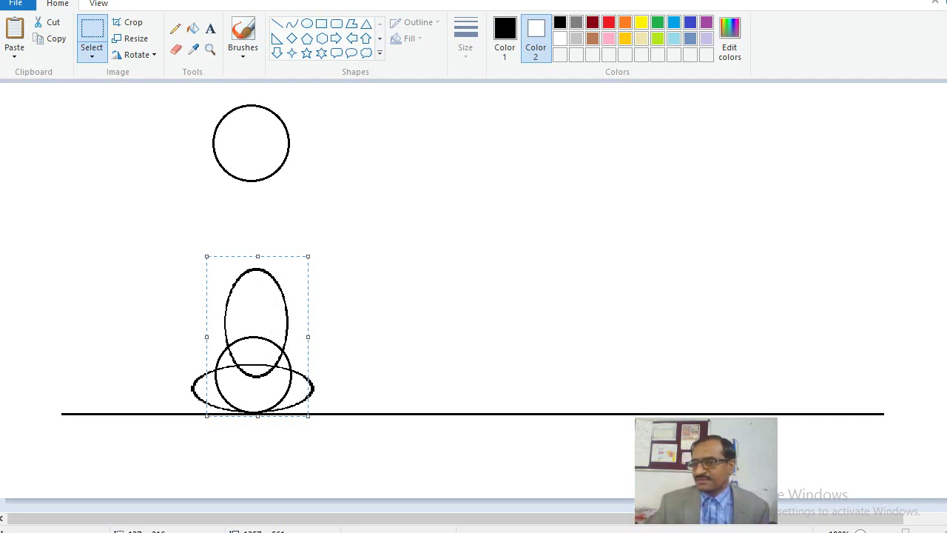
{"action": "left_click", "coordinate": [375, 198]}
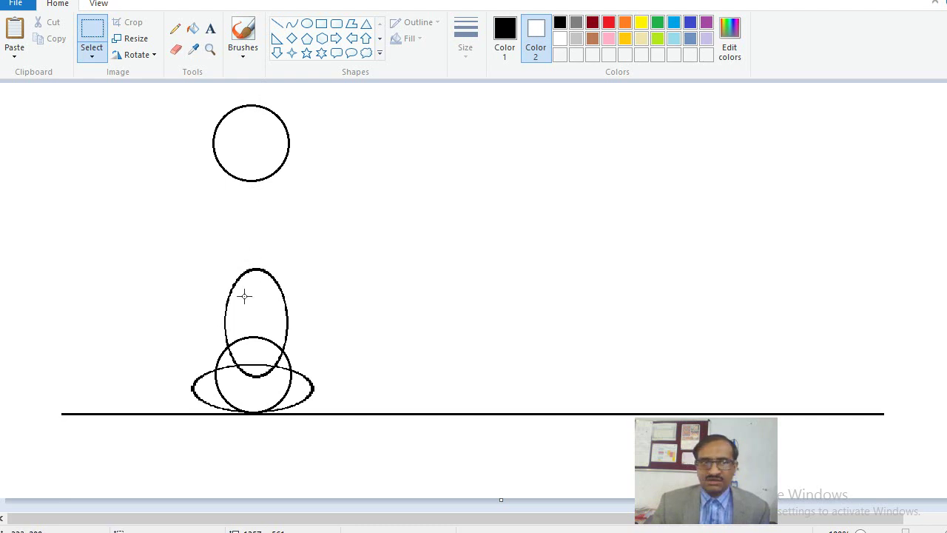
Label the top circle 1 and the lower circle 10 with the Text tool.
{"action": "left_click", "coordinate": [210, 28]}
{"action": "left_click_drag", "start_coordinate": [181, 130], "coordinate": [208, 170]}
{"action": "type", "text": "1"}
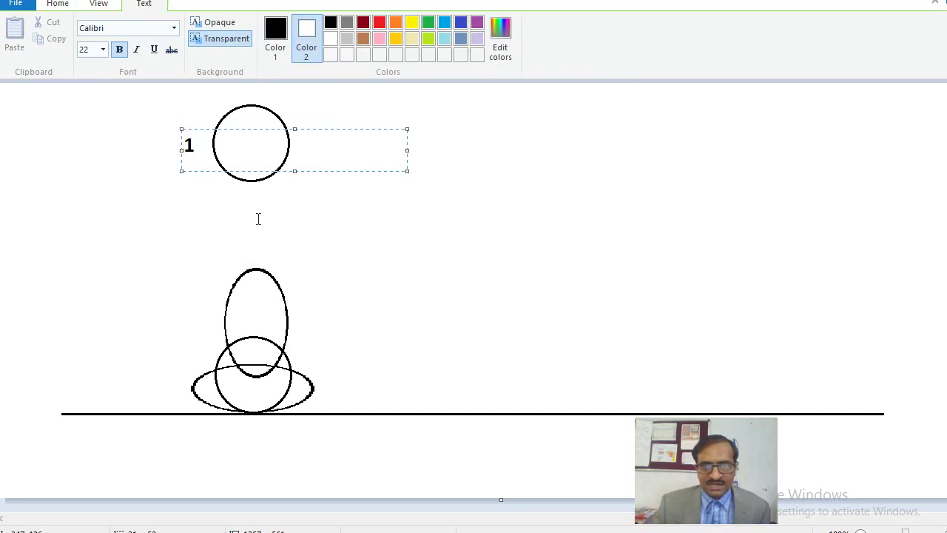
{"action": "left_click", "coordinate": [257, 216]}
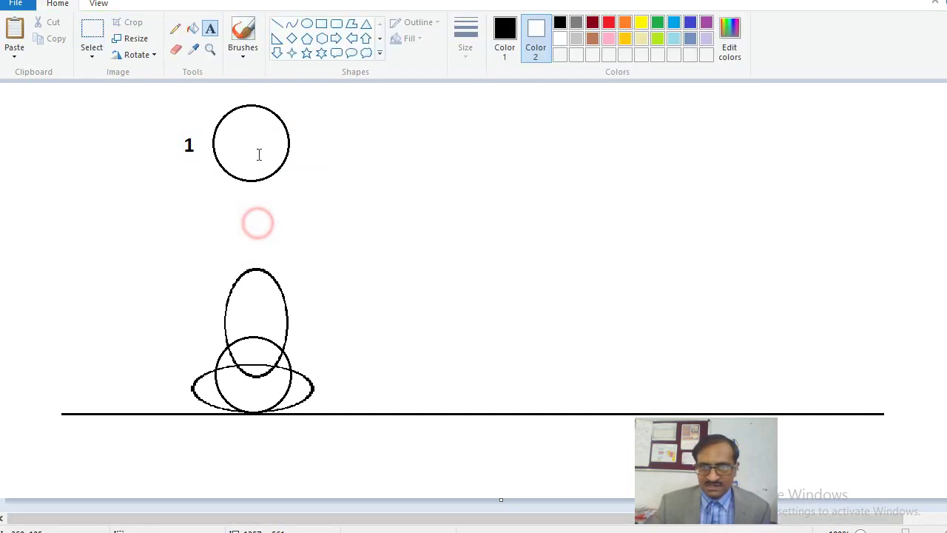
{"action": "left_click", "coordinate": [302, 358]}
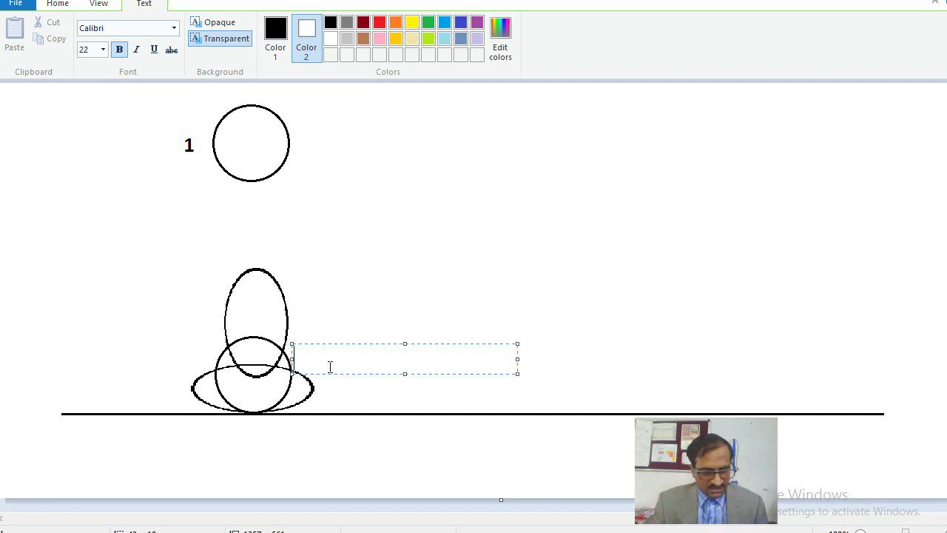
{"action": "type", "text": "10"}
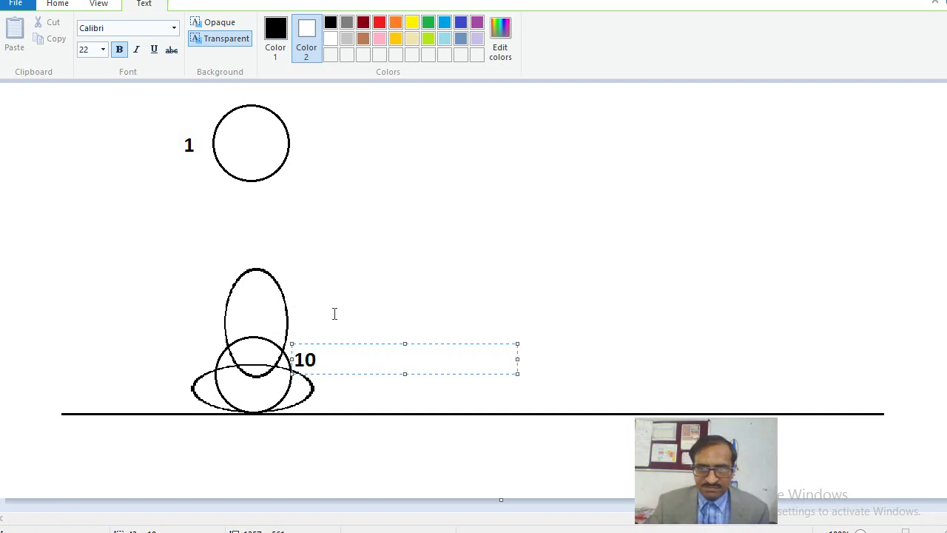
{"action": "left_click", "coordinate": [339, 300]}
Add labels 13 by the squashed ellipse, 16 by the tall ellipse, and 21 by the top circle.
{"action": "left_click_drag", "start_coordinate": [148, 378], "coordinate": [196, 403]}
{"action": "type", "text": "13"}
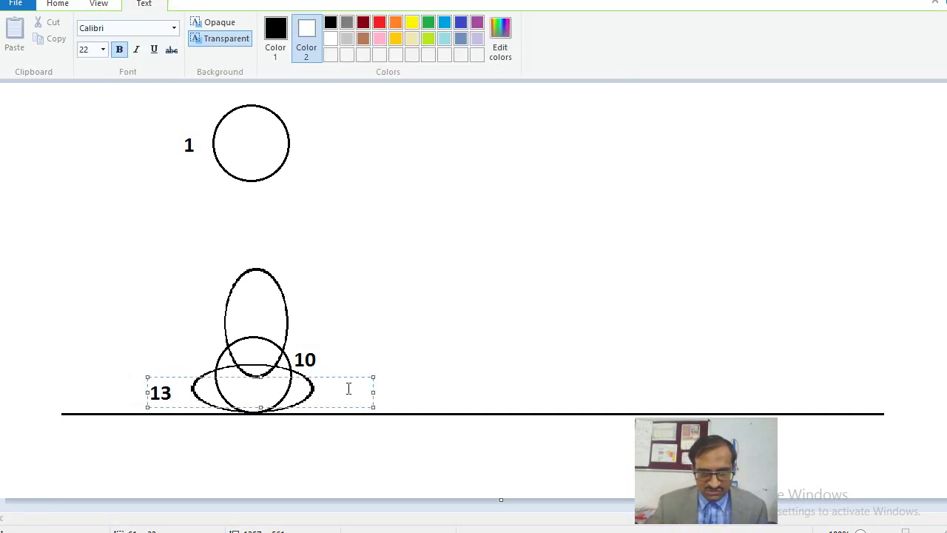
{"action": "left_click", "coordinate": [198, 270]}
{"action": "left_click_drag", "start_coordinate": [198, 272], "coordinate": [230, 318]}
{"action": "type", "text": "16"}
{"action": "left_click", "coordinate": [230, 235]}
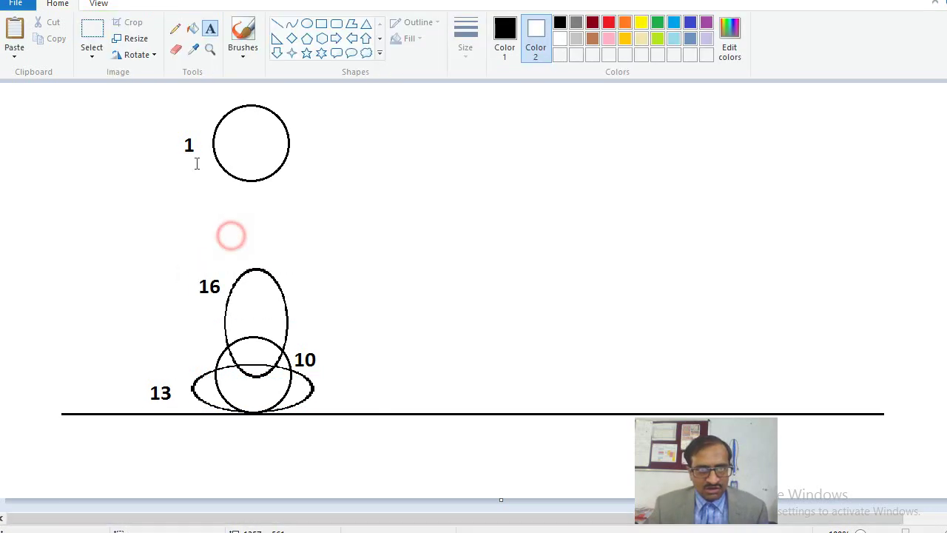
{"action": "left_click", "coordinate": [145, 120]}
{"action": "left_click_drag", "start_coordinate": [152, 141], "coordinate": [175, 177]}
{"action": "type", "text": "21"}
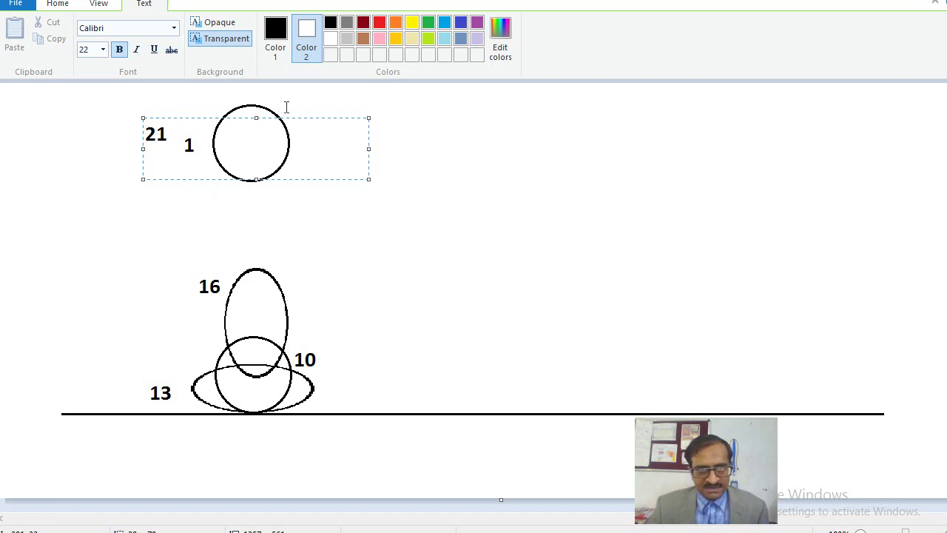
{"action": "left_click_drag", "start_coordinate": [294, 117], "coordinate": [284, 128]}
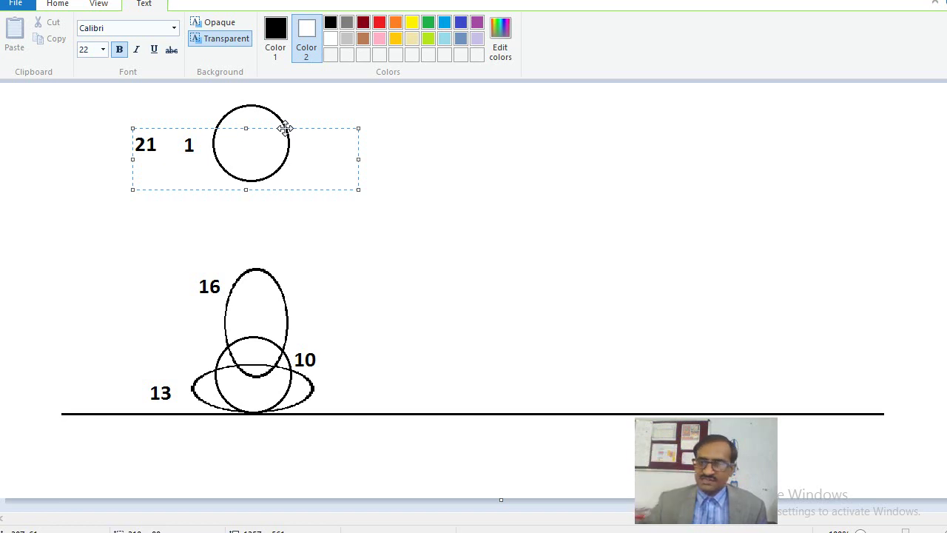
{"action": "left_click", "coordinate": [385, 216]}
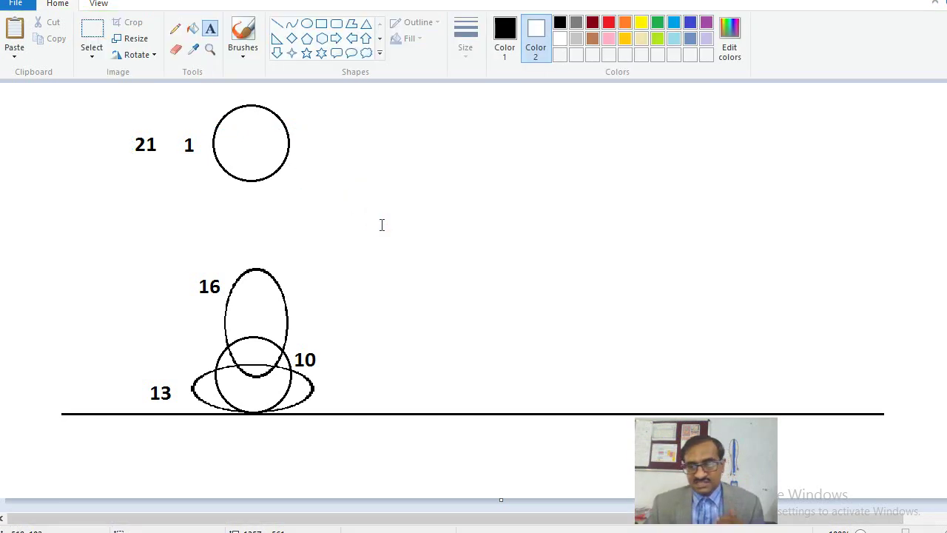
Write a 'Principles of Animation' heading listing Squash and Stretch and Timing and Spacing on the right.
{"action": "mouse_move", "coordinate": [420, 138]}
{"action": "left_mouse_down"}
{"action": "mouse_move", "coordinate": [872, 276]}
{"action": "mouse_move", "coordinate": [827, 265]}
{"action": "left_mouse_up"}
{"action": "type", "text": "princip"}
{"action": "key", "text": "ctrl+a"}
{"action": "type", "text": "P"}
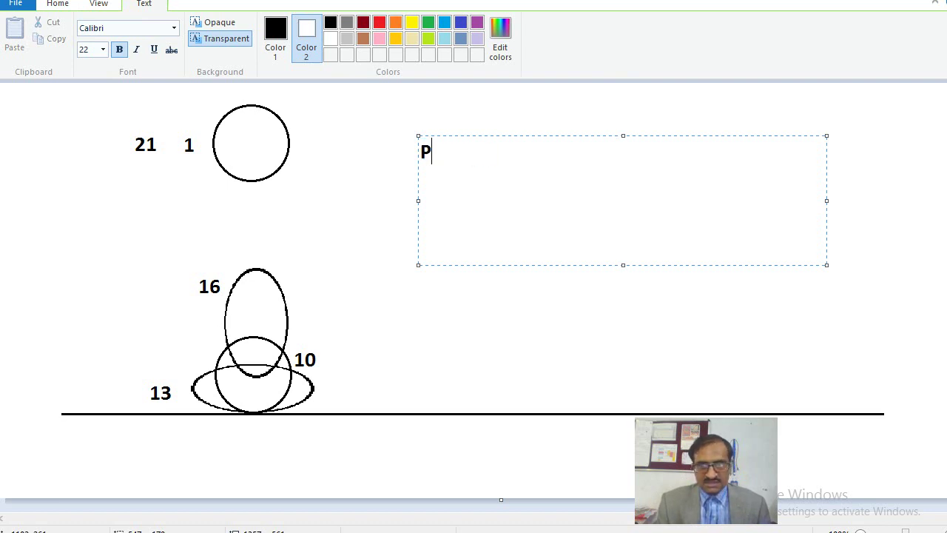
{"action": "type", "text": "rinci"}
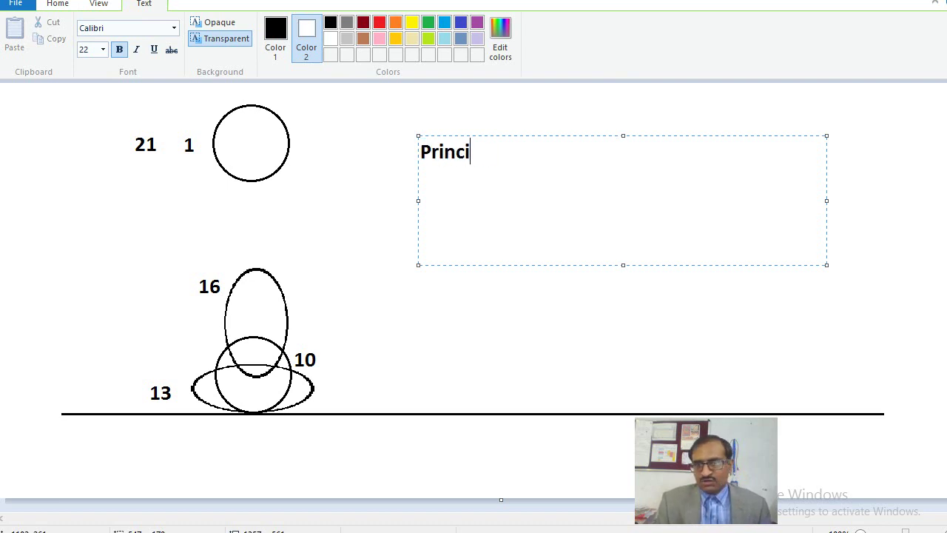
{"action": "key", "text": "BackSpace"}
{"action": "key", "text": "BackSpace"}
{"action": "type", "text": "es of Animation"}
{"action": "key", "text": "Return"}
{"action": "key", "text": "Return"}
{"action": "type", "text": "1)"}
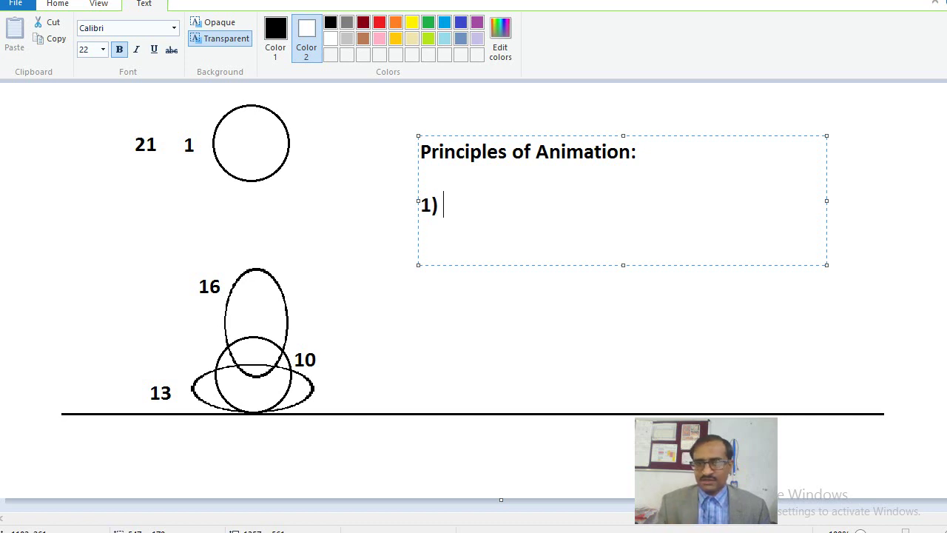
{"action": "type", "text": "Squash and "}
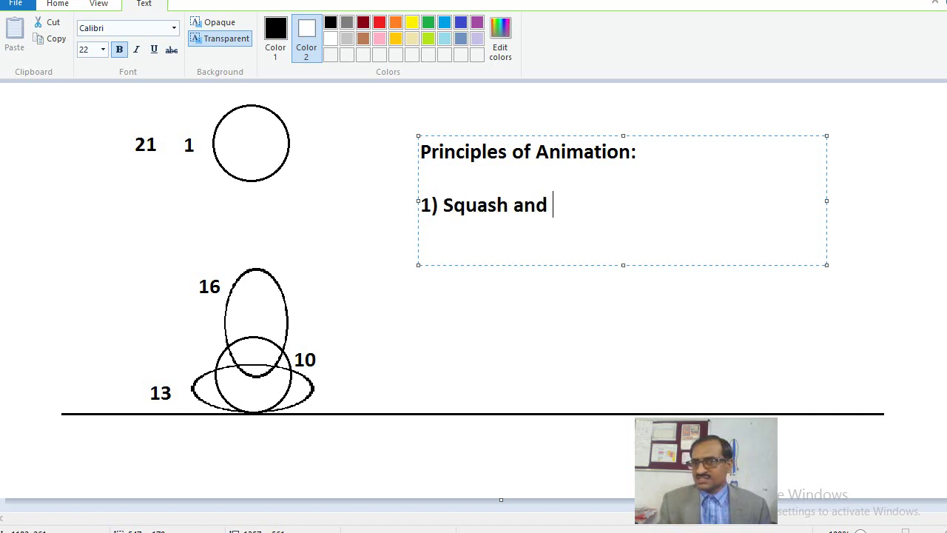
{"action": "type", "text": "Stretch"}
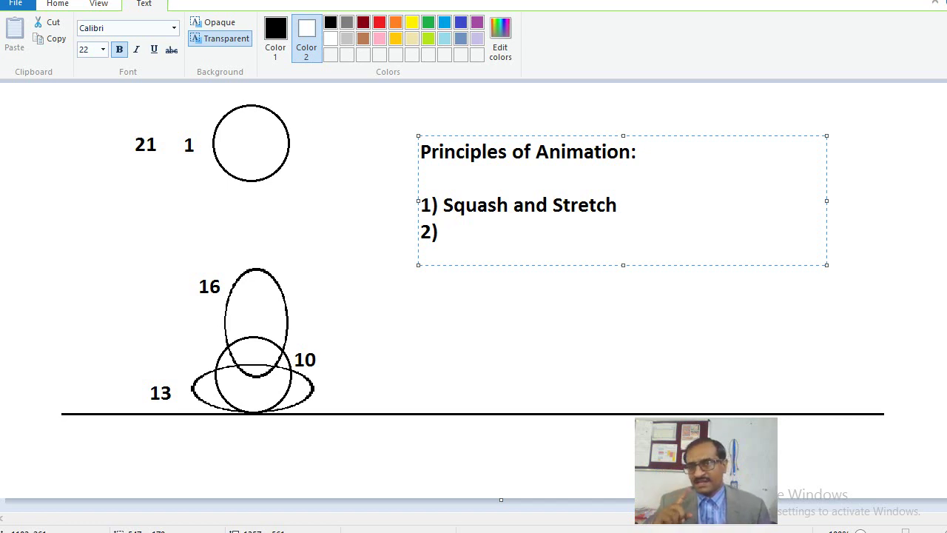
{"action": "type", "text": "2) Timi"}
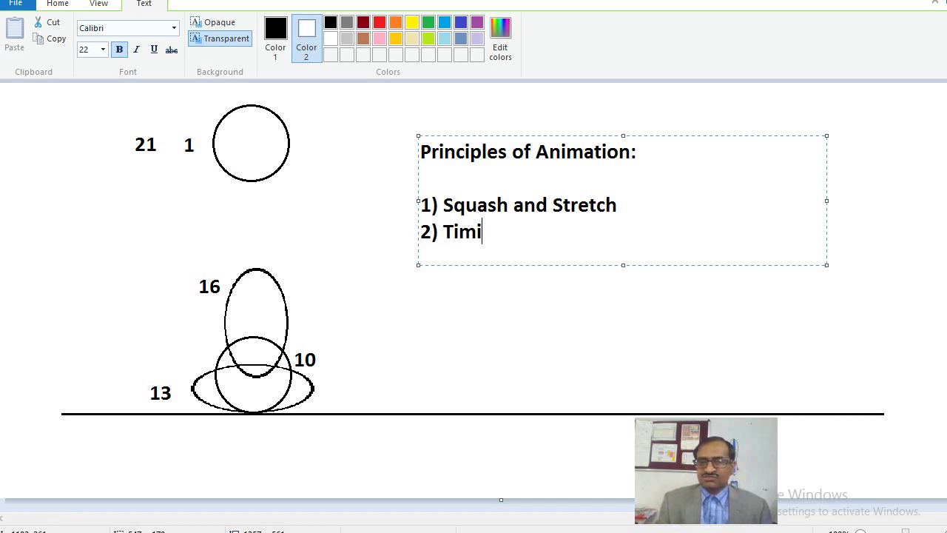
{"action": "type", "text": "ng and Spacing"}
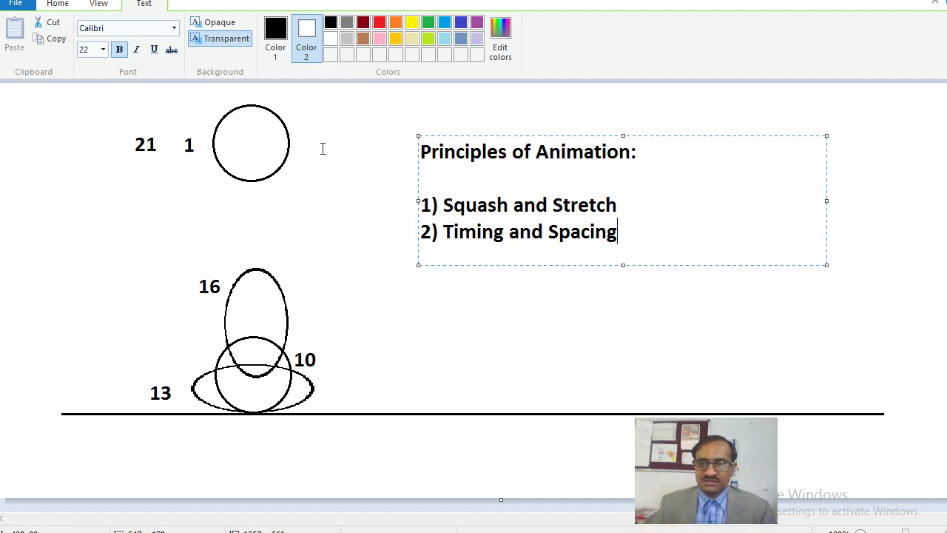
{"action": "left_click", "coordinate": [520, 316]}
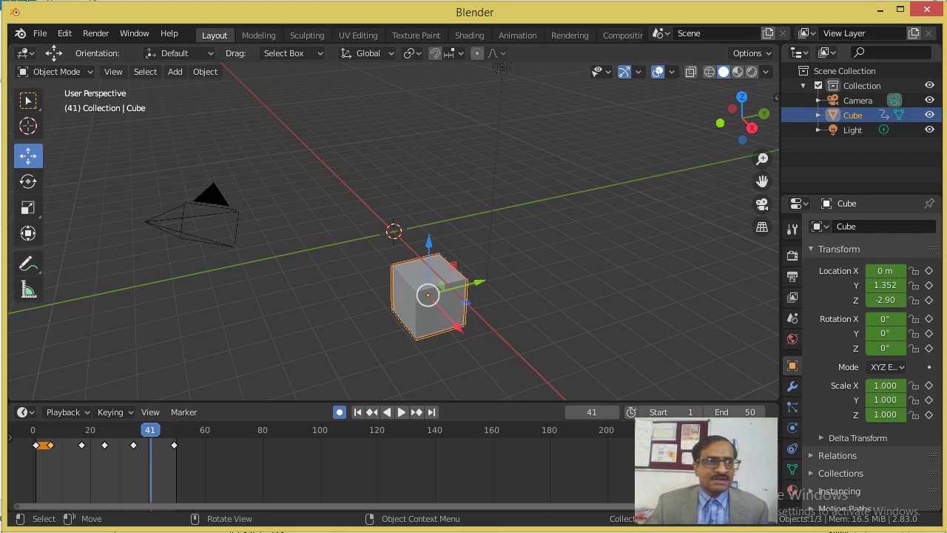
Start a new General scene without saving and delete the default cube.
{"action": "left_click", "coordinate": [37, 34]}
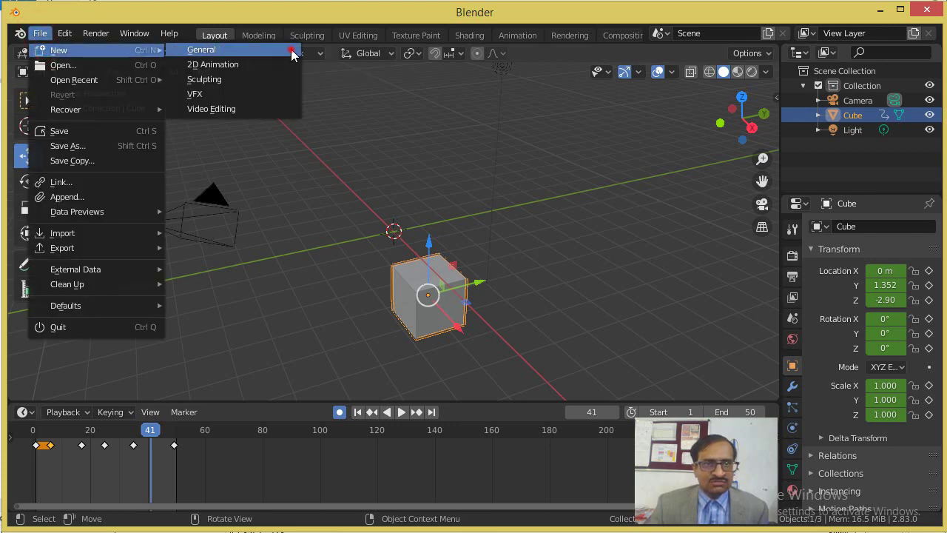
{"action": "left_click", "coordinate": [294, 51]}
{"action": "left_click", "coordinate": [503, 300]}
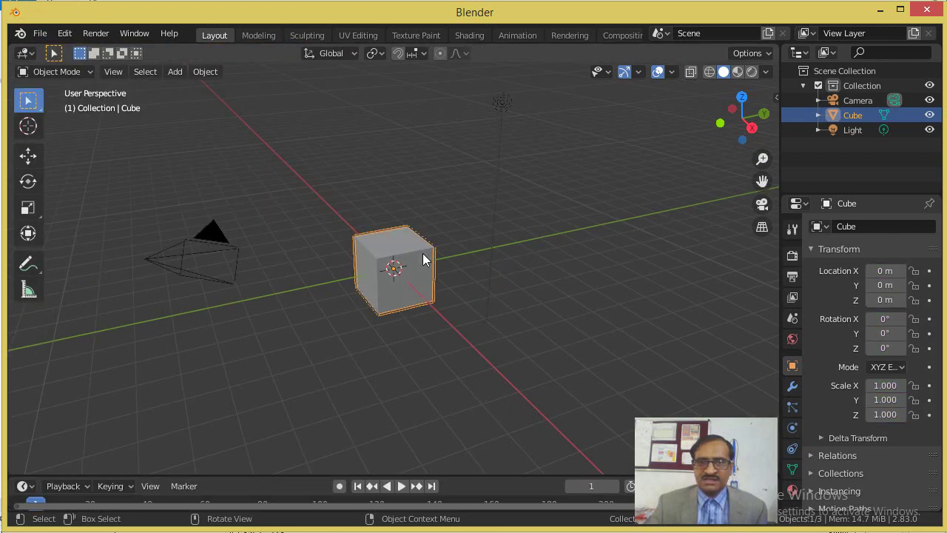
{"action": "key", "text": "Delete"}
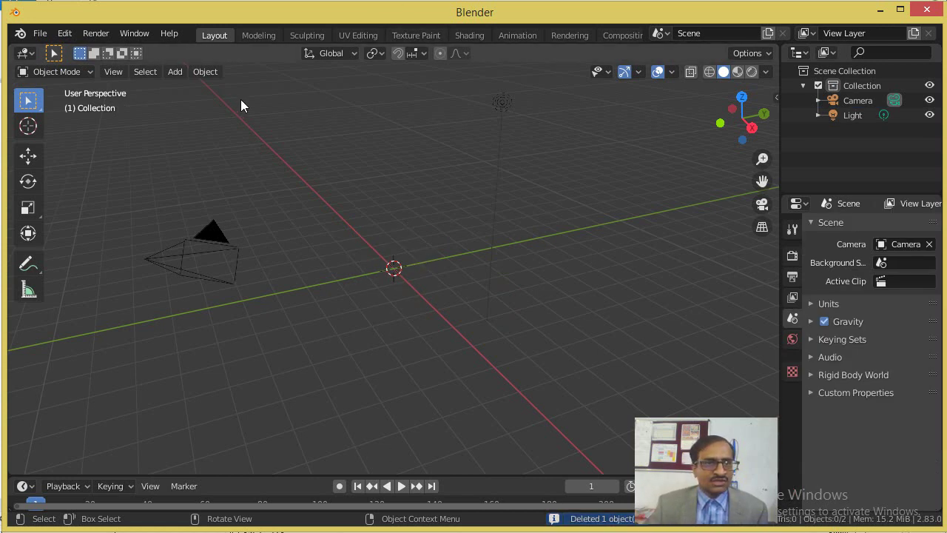
Add a ground plane scaled to 1.767 by 1.885, then add a UV sphere.
{"action": "left_click", "coordinate": [184, 74]}
{"action": "mouse_move", "coordinate": [194, 88]}
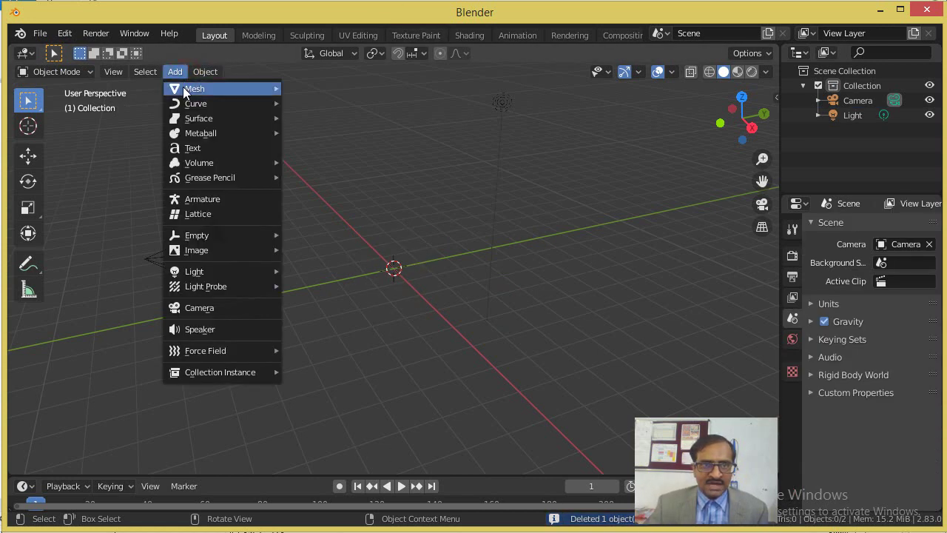
{"action": "left_click", "coordinate": [305, 89]}
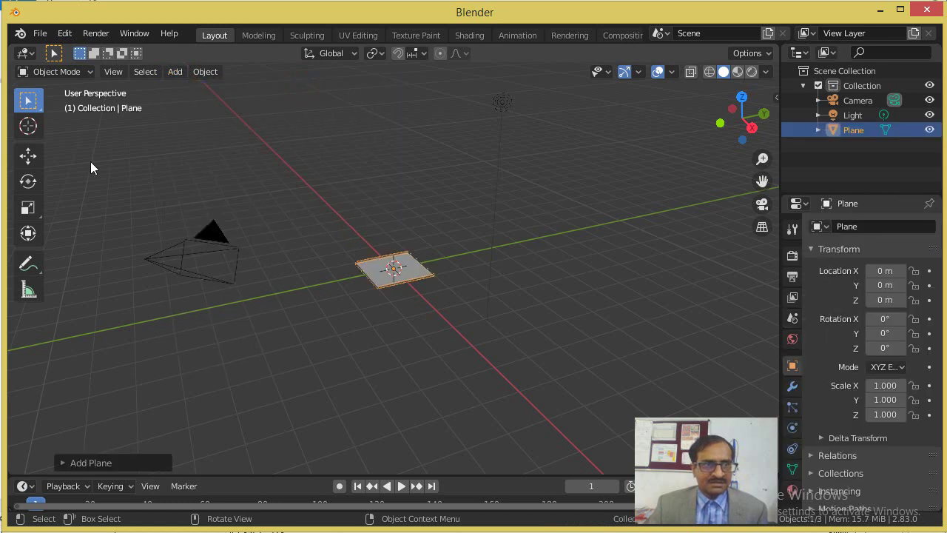
{"action": "left_click", "coordinate": [27, 210]}
{"action": "left_click_drag", "start_coordinate": [441, 260], "coordinate": [477, 255]}
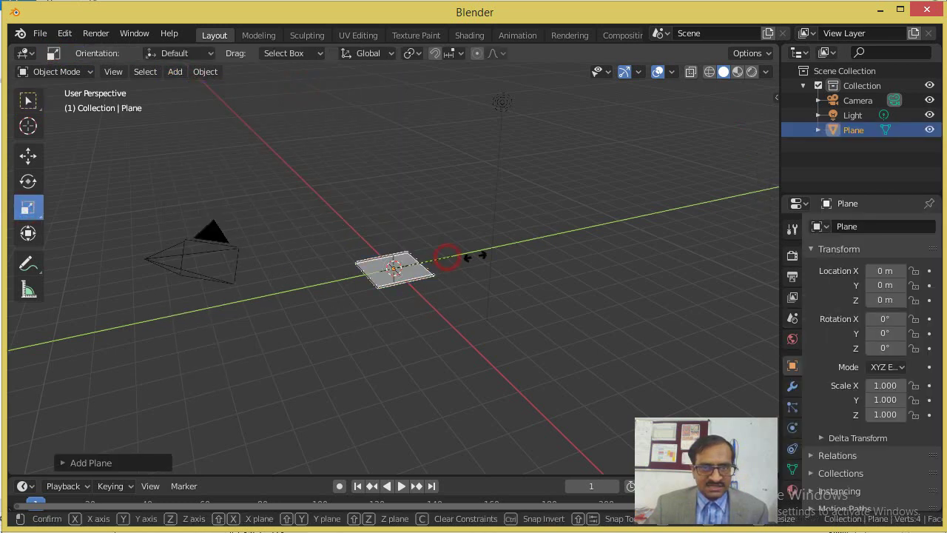
{"action": "left_click_drag", "start_coordinate": [418, 293], "coordinate": [429, 317]}
{"action": "left_click_drag", "start_coordinate": [402, 250], "coordinate": [328, 211]}
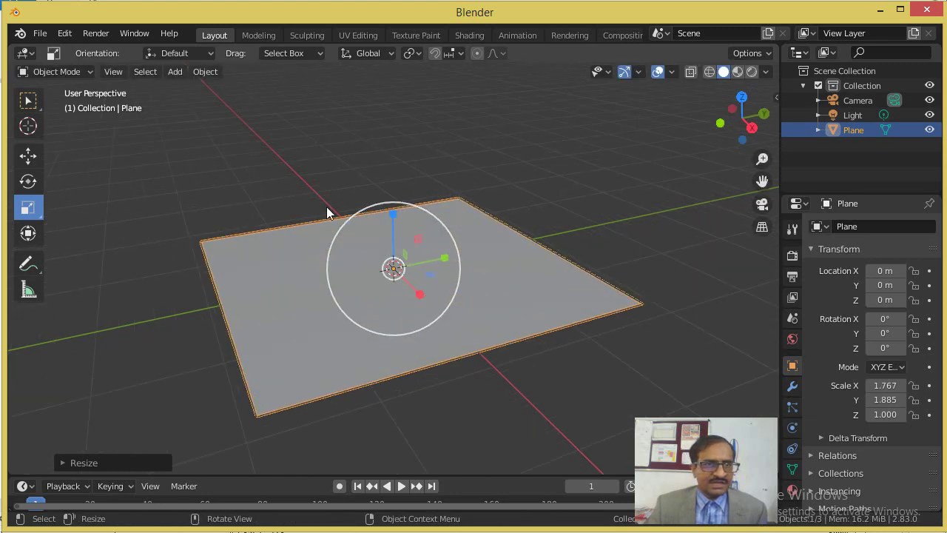
{"action": "left_click", "coordinate": [175, 74]}
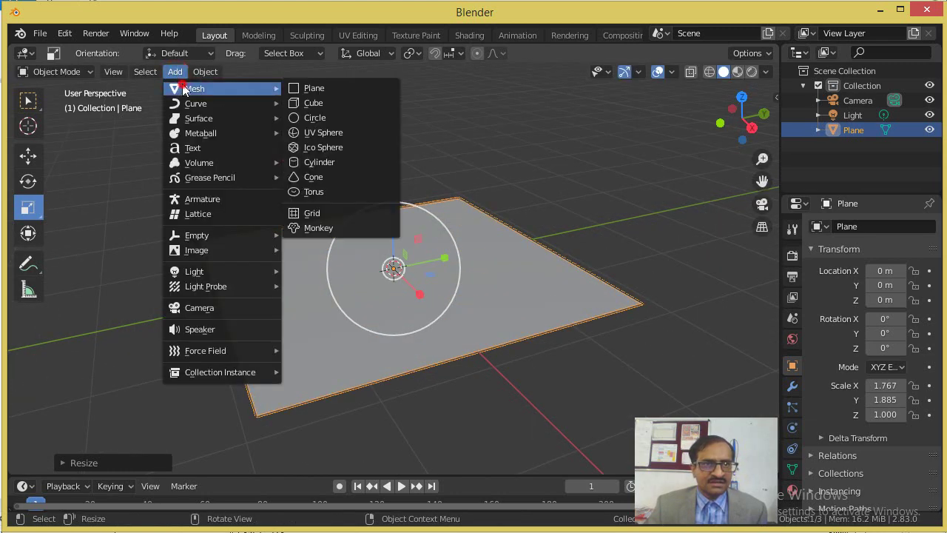
{"action": "left_click", "coordinate": [309, 131]}
Scale the sphere to X 0.5, Y 0.58 and Z 0.3 in the Transform panel.
{"action": "middle_click_drag", "start_coordinate": [375, 243], "coordinate": [379, 227]}
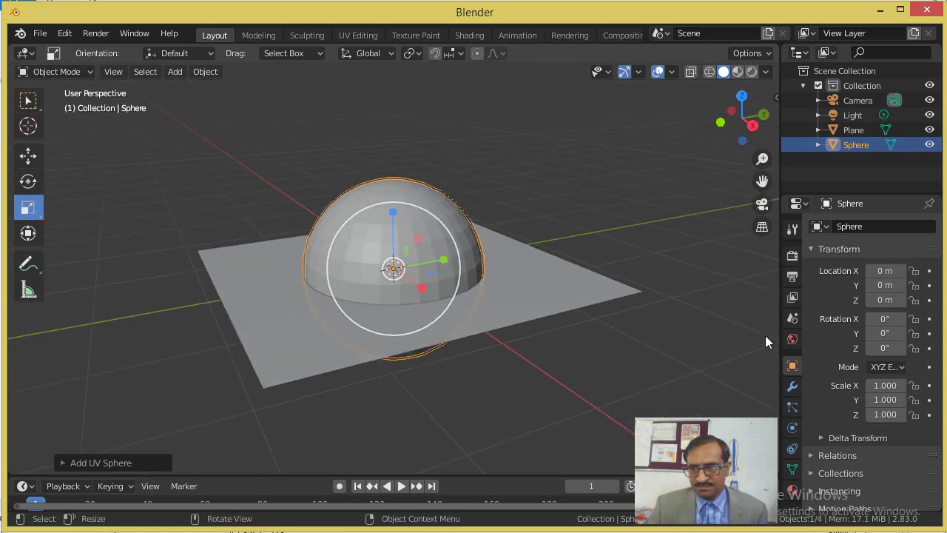
{"action": "left_click", "coordinate": [884, 385]}
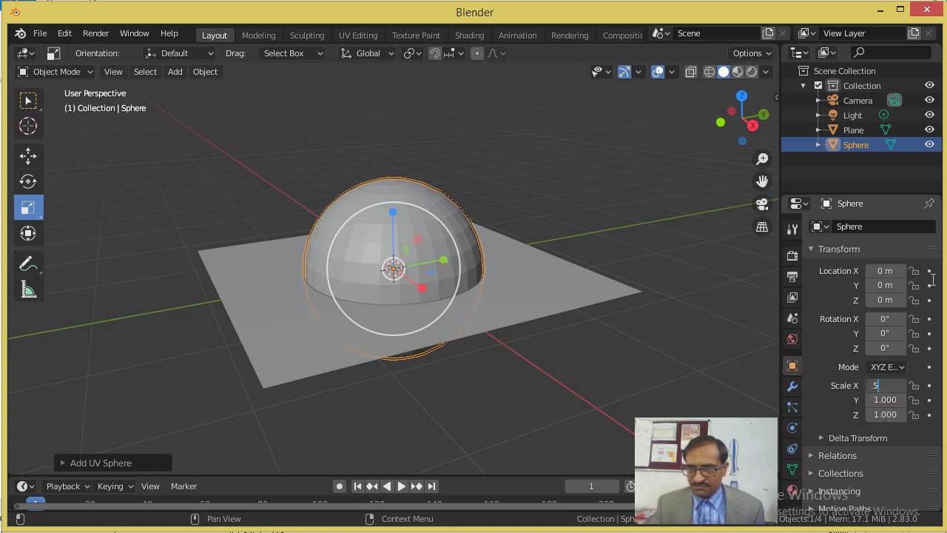
{"action": "type", "text": "0.5"}
{"action": "key", "text": "Return"}
{"action": "left_click", "coordinate": [891, 400]}
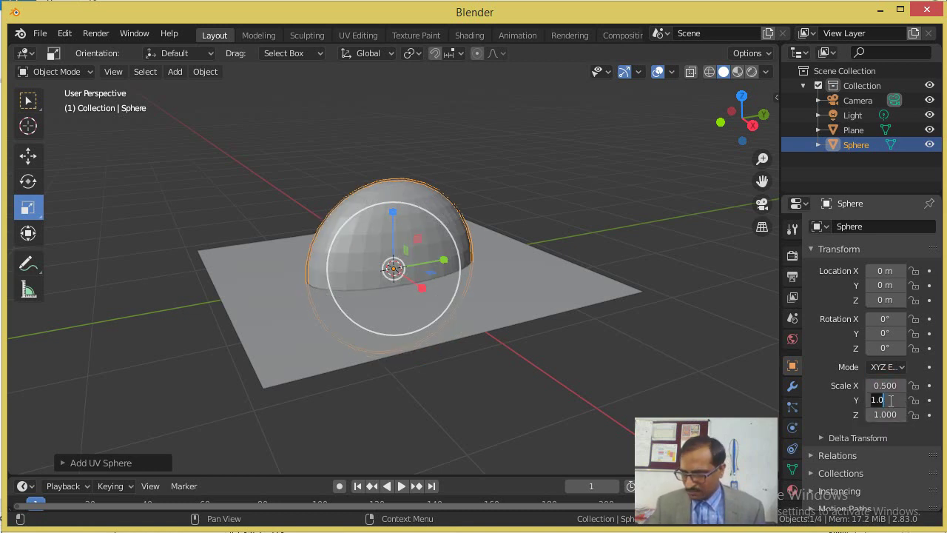
{"action": "type", "text": "0.58"}
{"action": "key", "text": "Return"}
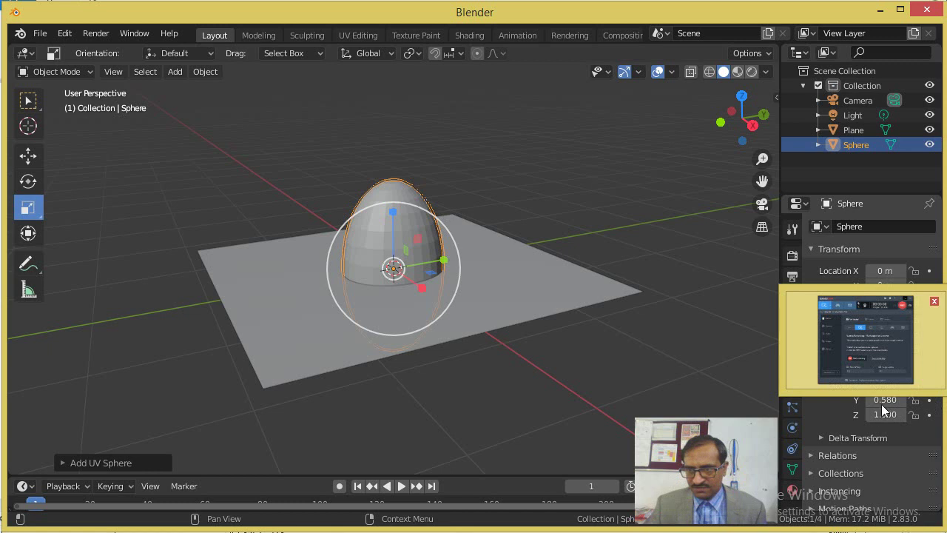
{"action": "left_click", "coordinate": [880, 415]}
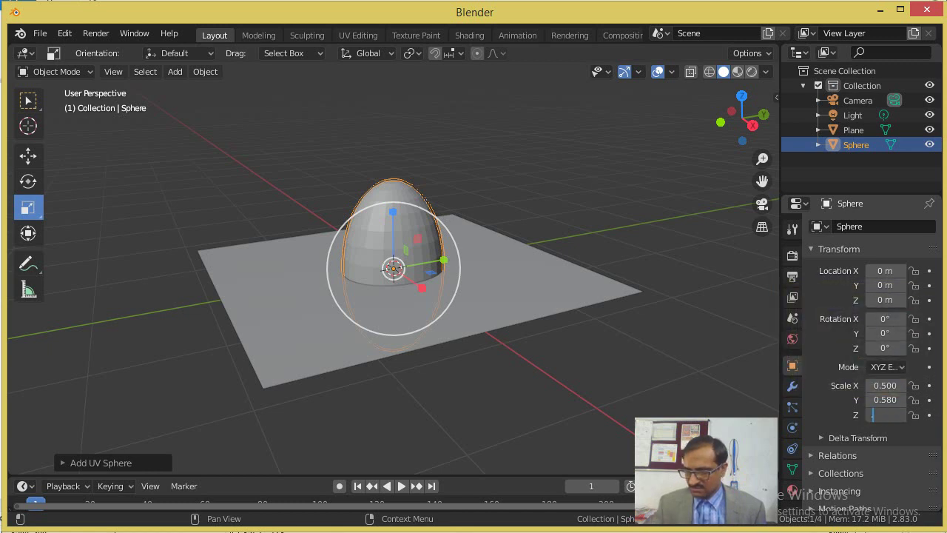
{"action": "type", "text": "0.3"}
{"action": "key", "text": "Return"}
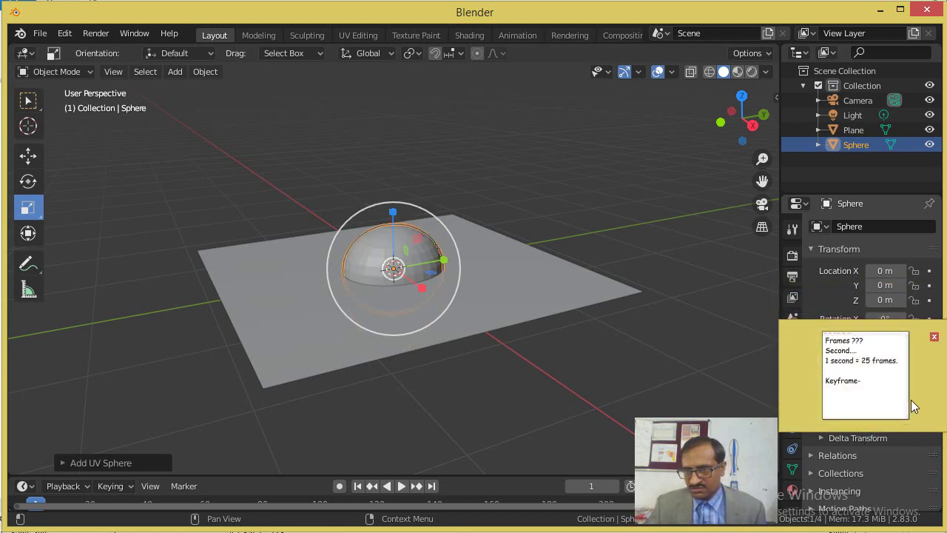
{"action": "left_click", "coordinate": [602, 370]}
{"action": "left_click", "coordinate": [408, 233]}
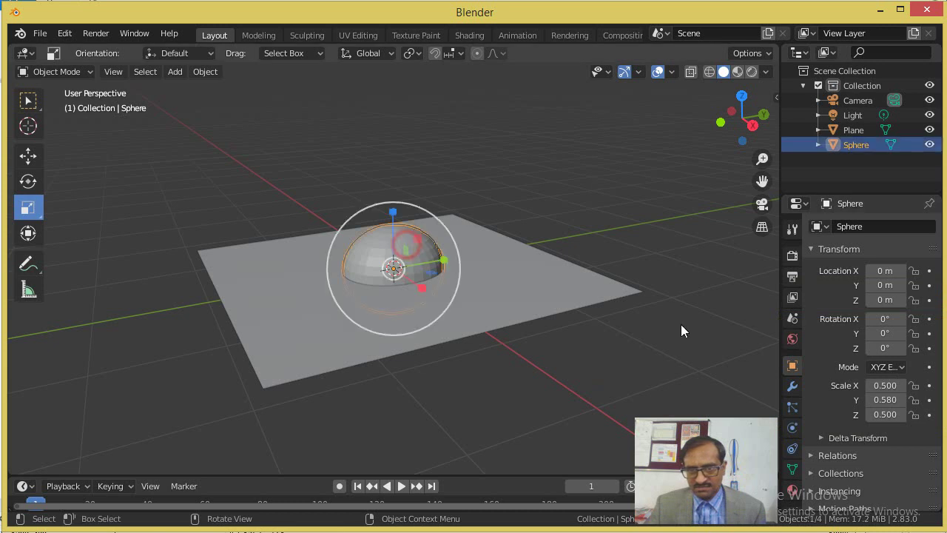
{"action": "left_click", "coordinate": [885, 399]}
Set the sphere's Y scale to 0.5 and raise it above the plane to Z 1.807.
{"action": "type", "text": "0.5"}
{"action": "key", "text": "Return"}
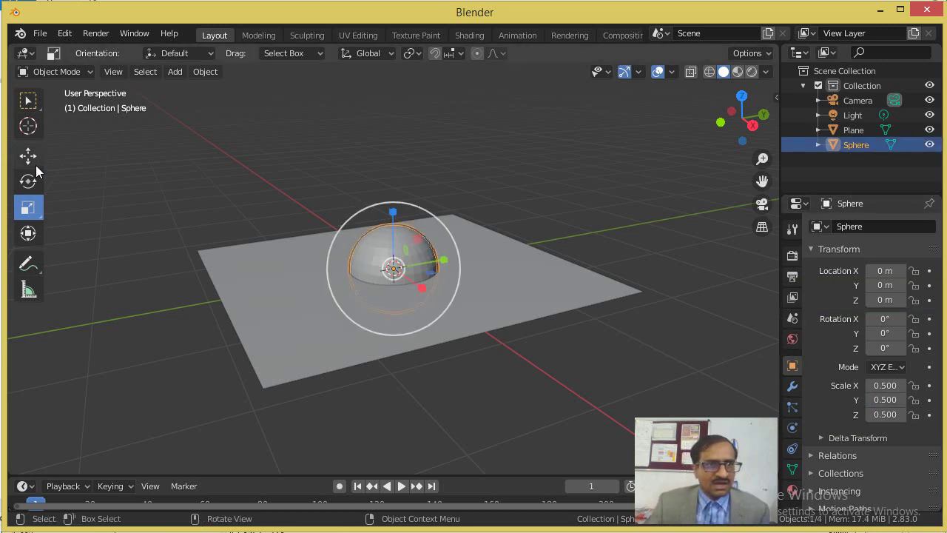
{"action": "left_click", "coordinate": [28, 156]}
{"action": "left_click_drag", "start_coordinate": [397, 233], "coordinate": [399, 467]}
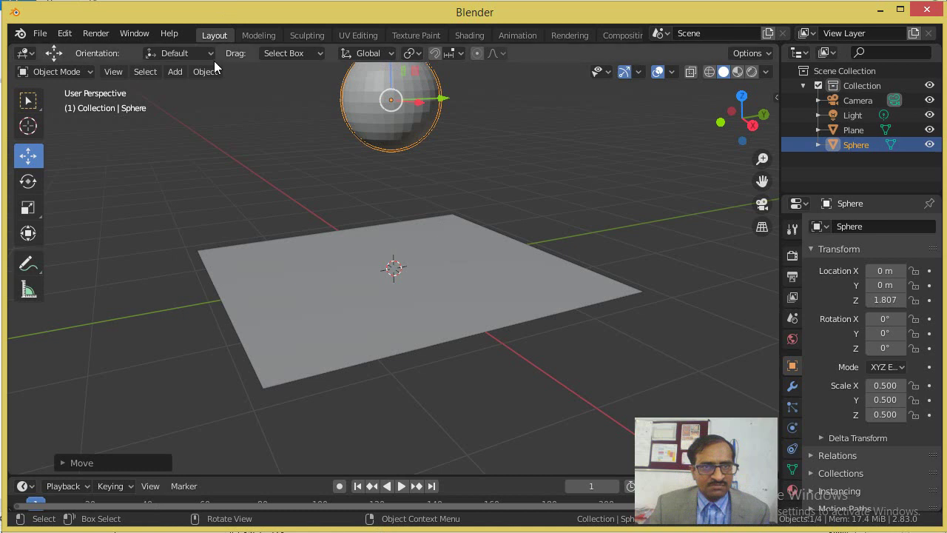
Apply Shade Smooth to the sphere.
{"action": "left_click", "coordinate": [210, 71]}
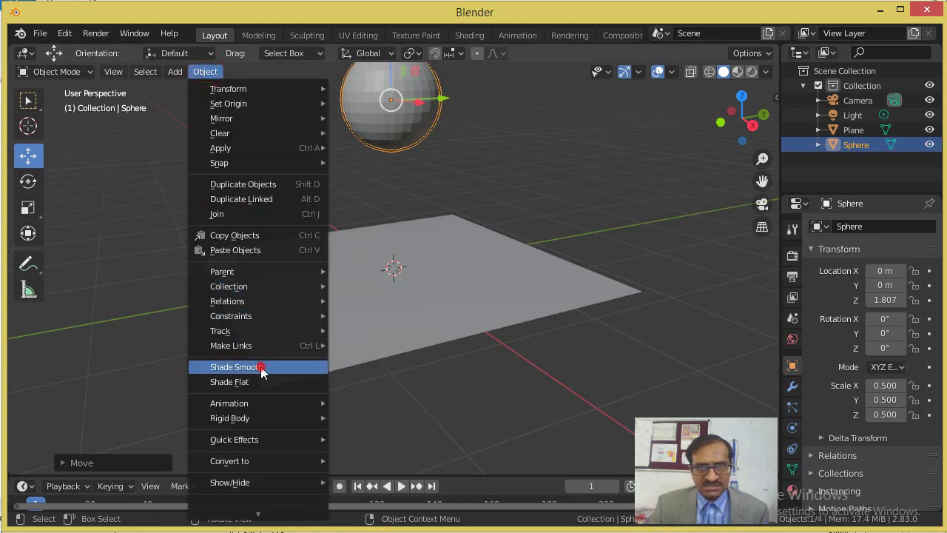
{"action": "left_click", "coordinate": [260, 367]}
{"action": "middle_click_drag", "start_coordinate": [398, 132], "coordinate": [379, 130]}
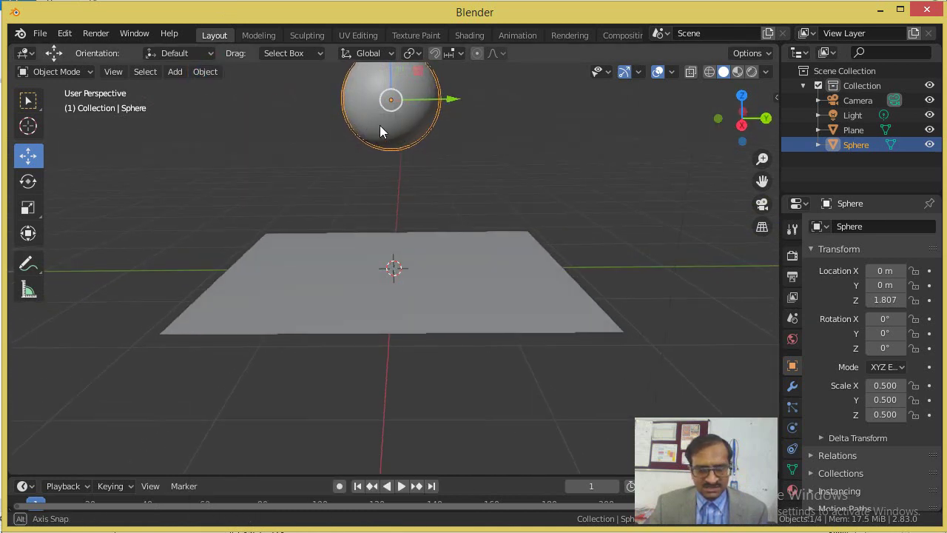
Preview playback, rewind to frame 0 and enlarge the timeline.
{"action": "key", "text": "space"}
{"action": "middle_click_drag", "start_coordinate": [450, 207], "coordinate": [425, 255]}
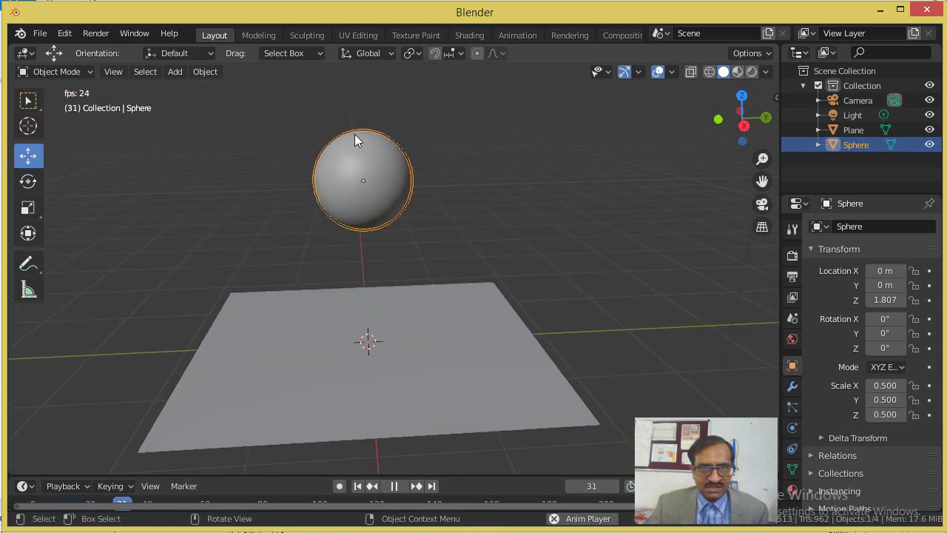
{"action": "key", "text": "space"}
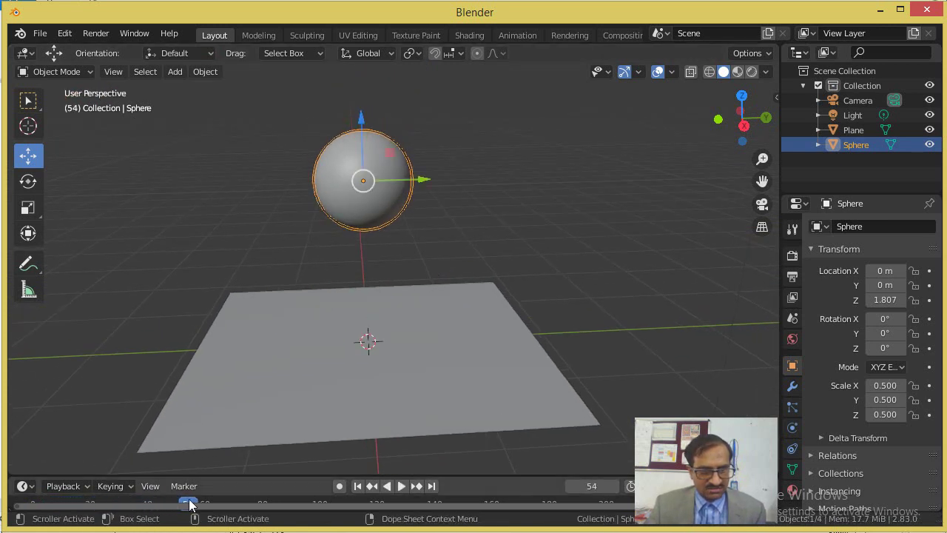
{"action": "left_click_drag", "start_coordinate": [189, 506], "coordinate": [33, 505]}
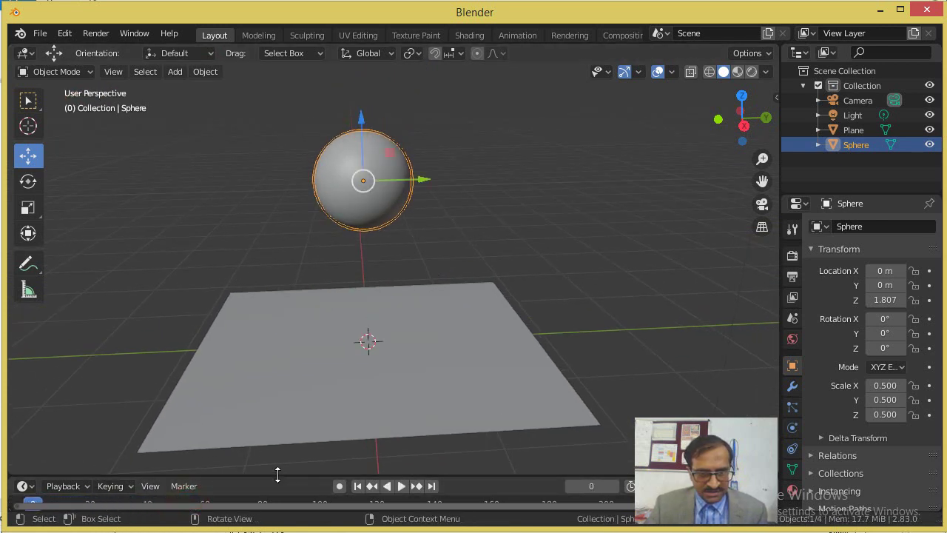
{"action": "left_click_drag", "start_coordinate": [277, 475], "coordinate": [293, 400]}
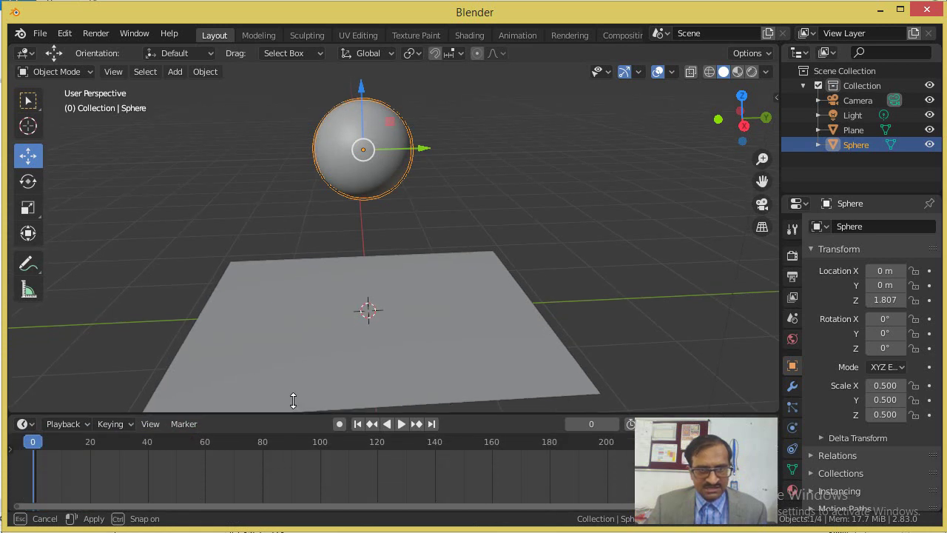
Raise the ball higher to Z 3.613, previewing playback and rewinding to frame 0.
{"action": "scroll", "coordinate": [375, 174], "scroll_direction": "down", "scroll_amount": 3}
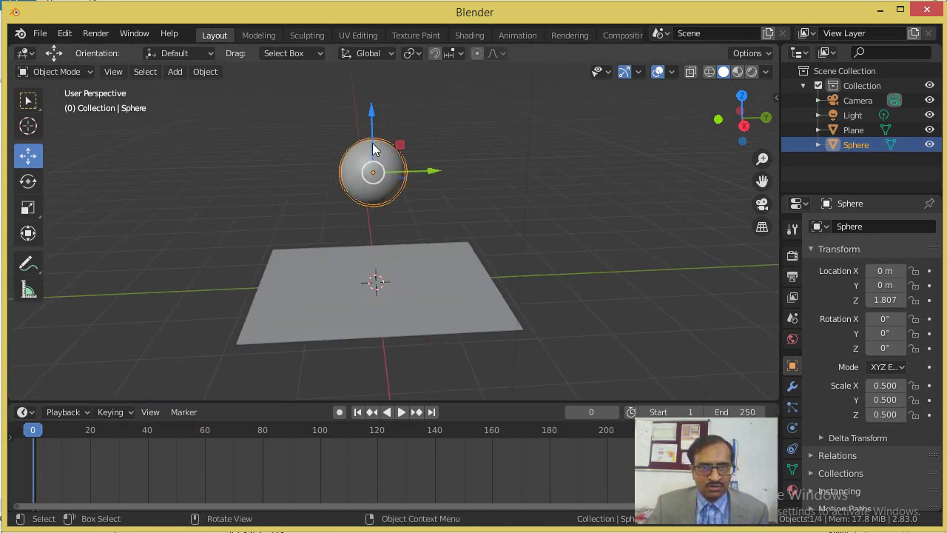
{"action": "left_click_drag", "start_coordinate": [374, 148], "coordinate": [387, 466]}
{"action": "mouse_move", "coordinate": [405, 220]}
{"action": "middle_mouse_down"}
{"action": "mouse_move", "coordinate": [400, 123]}
{"action": "mouse_move", "coordinate": [406, 169]}
{"action": "mouse_move", "coordinate": [448, 197]}
{"action": "mouse_move", "coordinate": [439, 152]}
{"action": "middle_mouse_up"}
{"action": "key", "text": "space"}
{"action": "middle_click_drag", "start_coordinate": [442, 185], "coordinate": [451, 185]}
{"action": "key", "text": "space"}
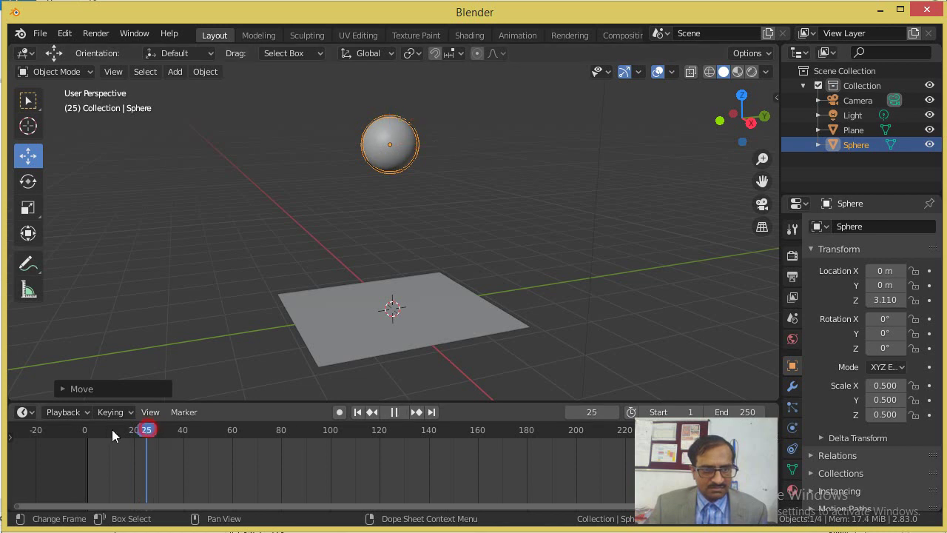
{"action": "left_click_drag", "start_coordinate": [122, 429], "coordinate": [68, 429]}
{"action": "mouse_move", "coordinate": [390, 103]}
{"action": "left_mouse_down"}
{"action": "mouse_move", "coordinate": [387, 81]}
{"action": "mouse_move", "coordinate": [387, 395]}
{"action": "left_mouse_up"}
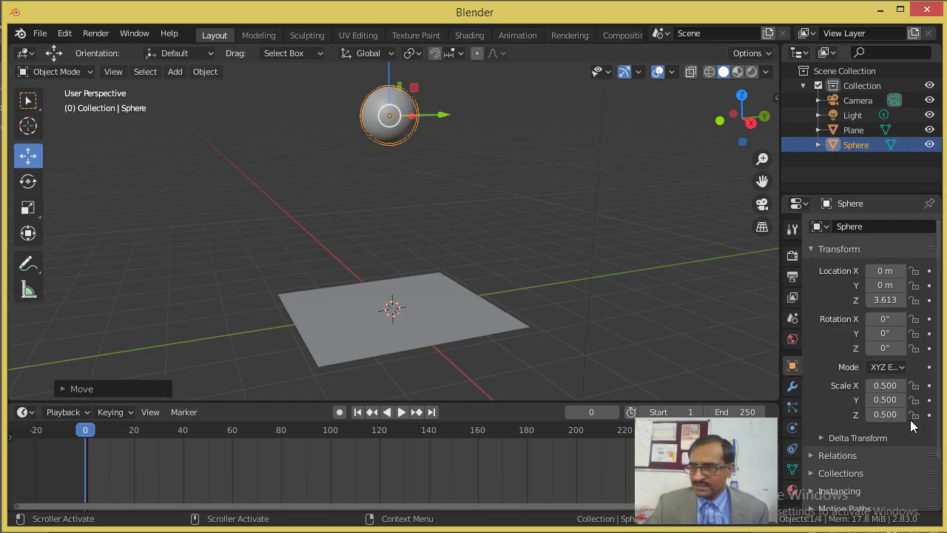
Set the animation end frame to 21 and deselect the sphere.
{"action": "left_click", "coordinate": [745, 412]}
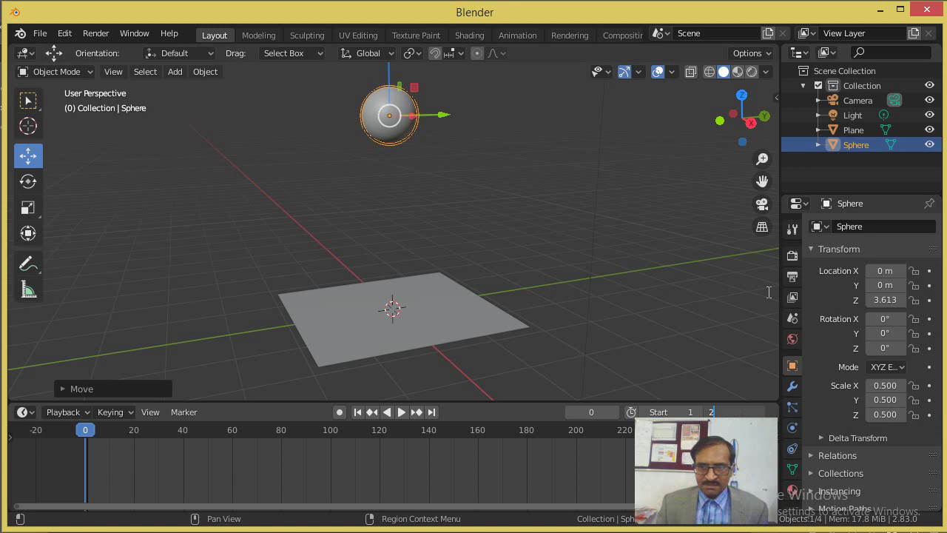
{"action": "type", "text": "1"}
{"action": "key", "text": "Return"}
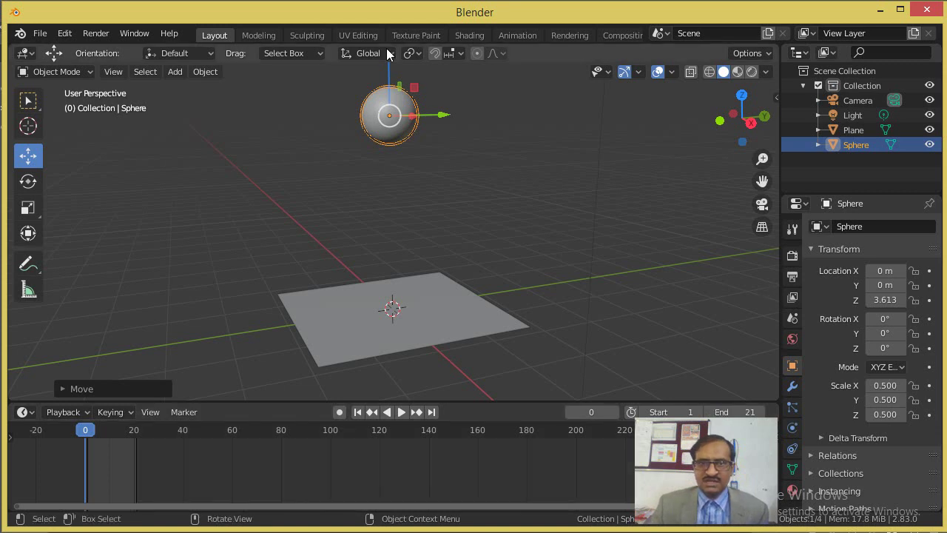
{"action": "left_click", "coordinate": [415, 172]}
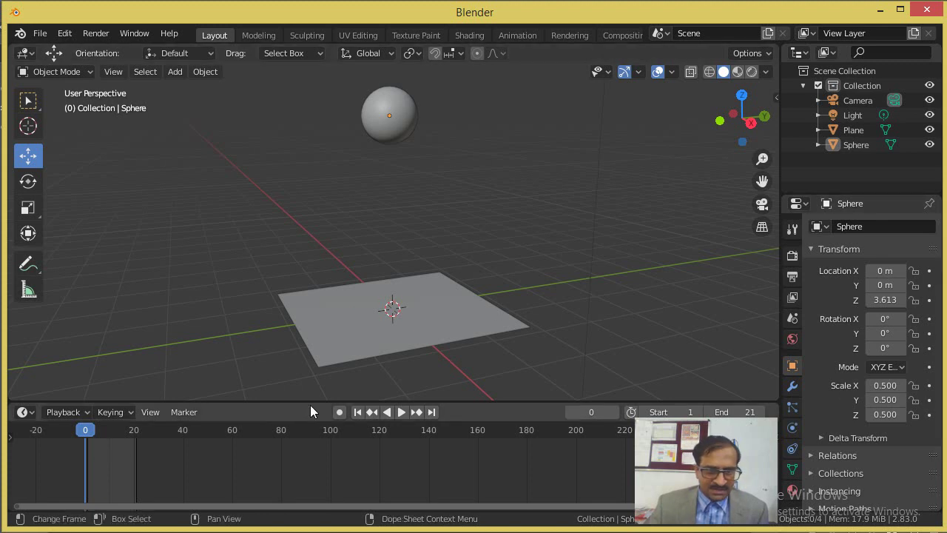
Turn on auto keying and record a frame-0 keyframe with the ball at Z 3.562.
{"action": "left_click", "coordinate": [339, 411]}
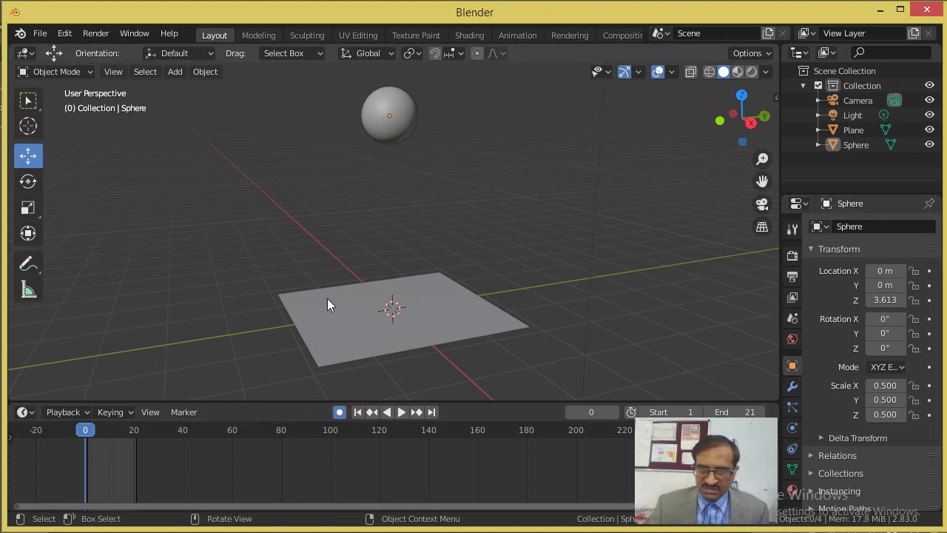
{"action": "left_click", "coordinate": [385, 139]}
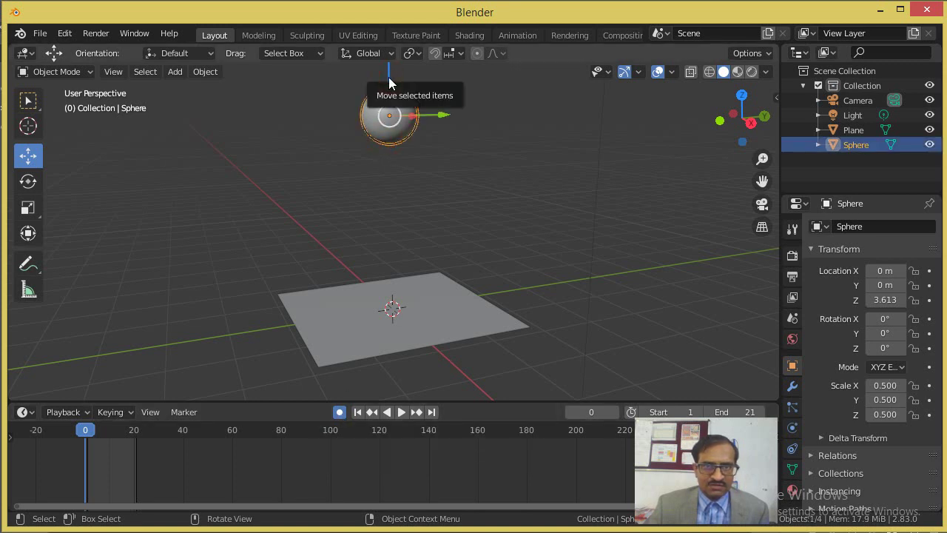
{"action": "left_click_drag", "start_coordinate": [389, 83], "coordinate": [389, 86]}
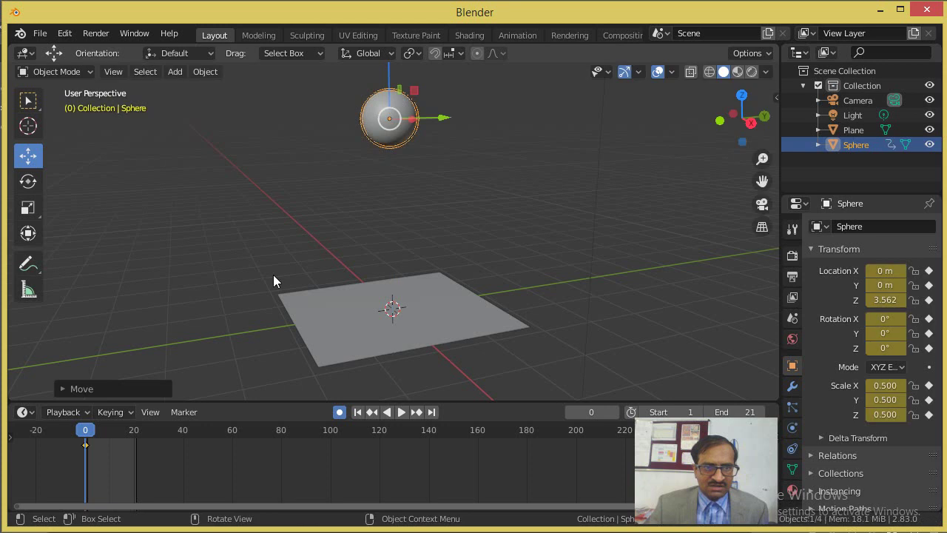
Zoom the timeline to frames 0–30 and move the playhead to about frame 10.
{"action": "scroll", "coordinate": [125, 456], "scroll_direction": "down", "scroll_amount": 3, "text": "ctrl"}
{"action": "scroll", "coordinate": [125, 456], "scroll_direction": "up", "scroll_amount": 3}
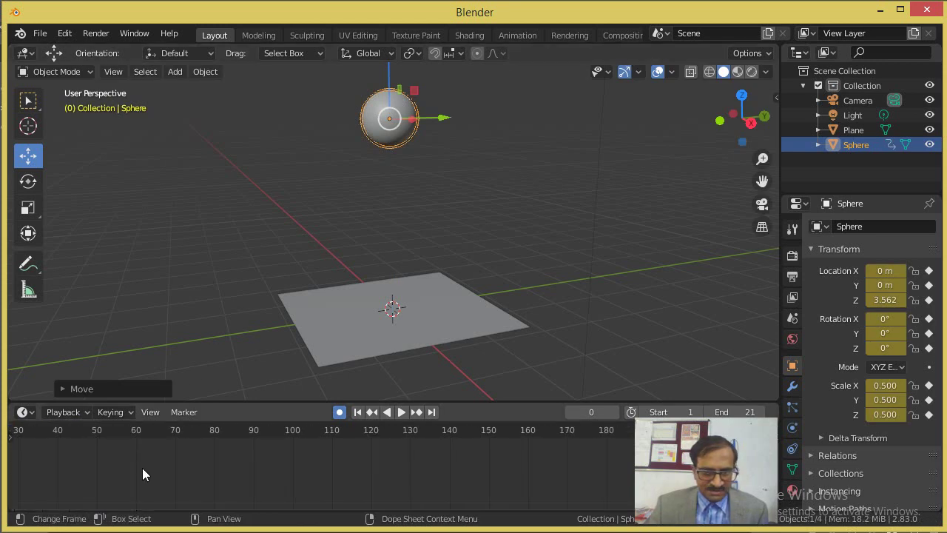
{"action": "scroll", "coordinate": [241, 469], "scroll_direction": "up", "scroll_amount": 5, "text": "ctrl"}
{"action": "scroll", "coordinate": [200, 443], "scroll_direction": "up", "scroll_amount": 2}
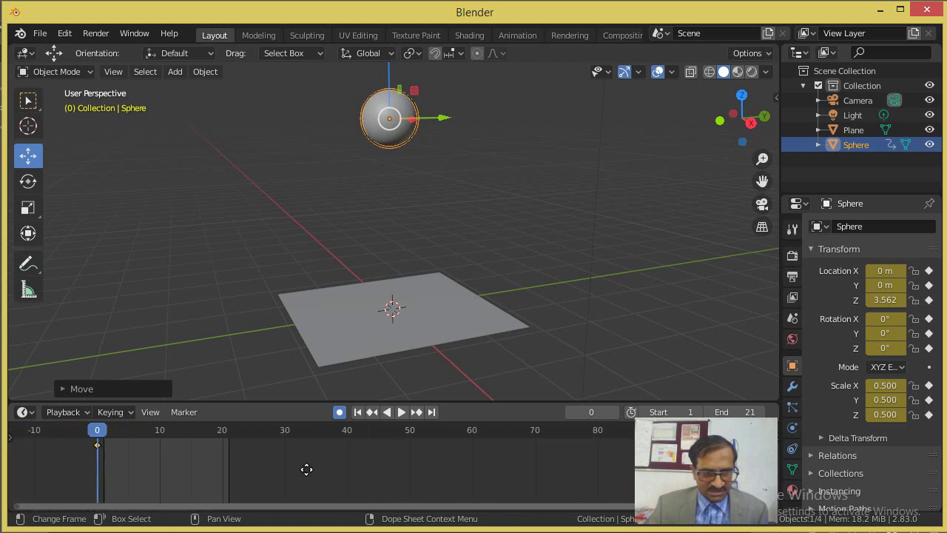
{"action": "scroll", "coordinate": [277, 464], "scroll_direction": "up", "scroll_amount": 2}
{"action": "scroll", "coordinate": [277, 464], "scroll_direction": "up", "scroll_amount": 3, "text": "ctrl"}
{"action": "scroll", "coordinate": [276, 464], "scroll_direction": "up", "scroll_amount": 2}
{"action": "scroll", "coordinate": [277, 464], "scroll_direction": "up", "scroll_amount": 2}
{"action": "scroll", "coordinate": [259, 464], "scroll_direction": "up", "scroll_amount": 2}
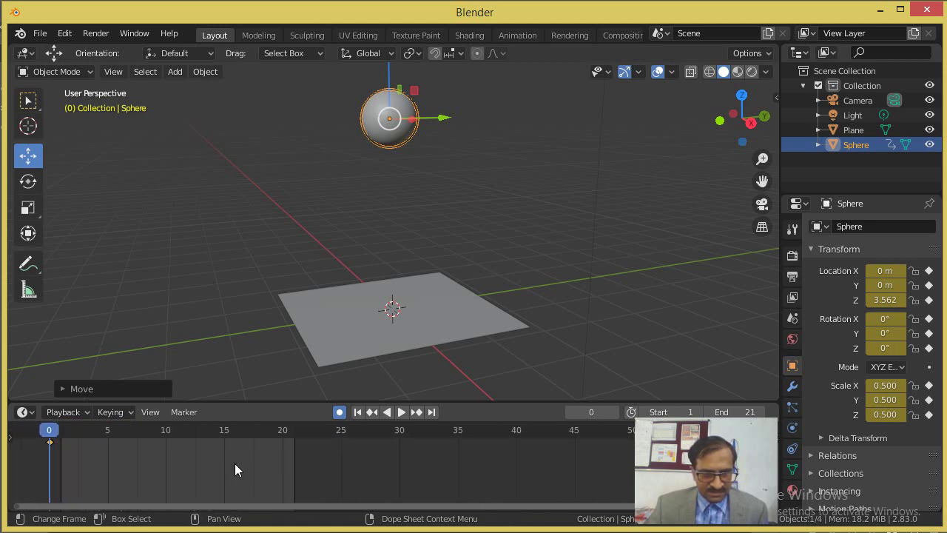
{"action": "scroll", "coordinate": [182, 461], "scroll_direction": "up", "scroll_amount": 1}
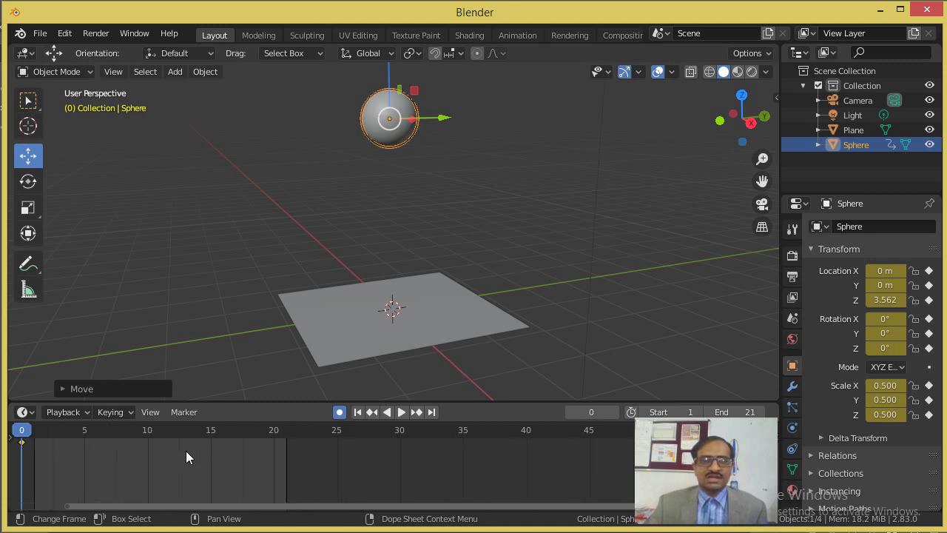
{"action": "middle_click_drag", "start_coordinate": [191, 459], "coordinate": [359, 477]}
{"action": "scroll", "coordinate": [358, 477], "scroll_direction": "down", "scroll_amount": 1}
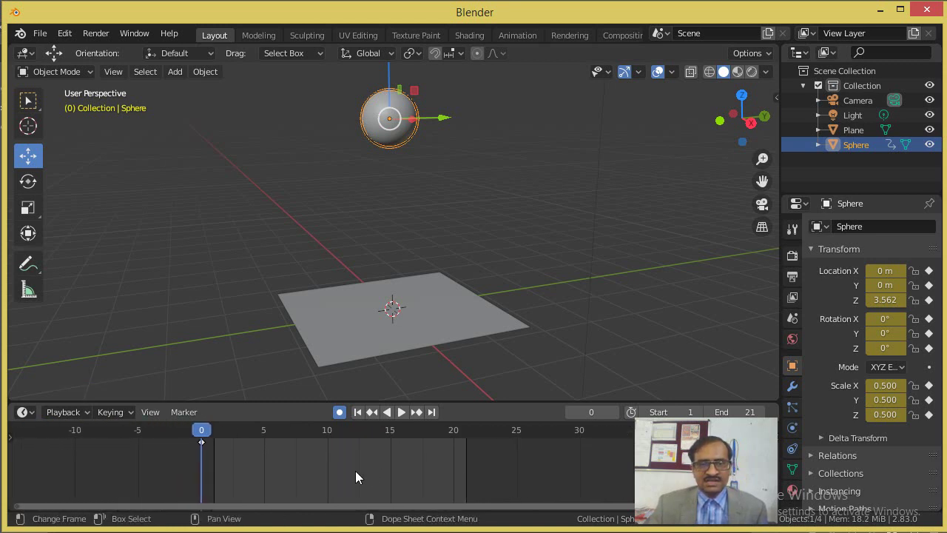
{"action": "scroll", "coordinate": [355, 473], "scroll_direction": "up", "scroll_amount": 2}
{"action": "scroll", "coordinate": [353, 470], "scroll_direction": "up", "scroll_amount": 1}
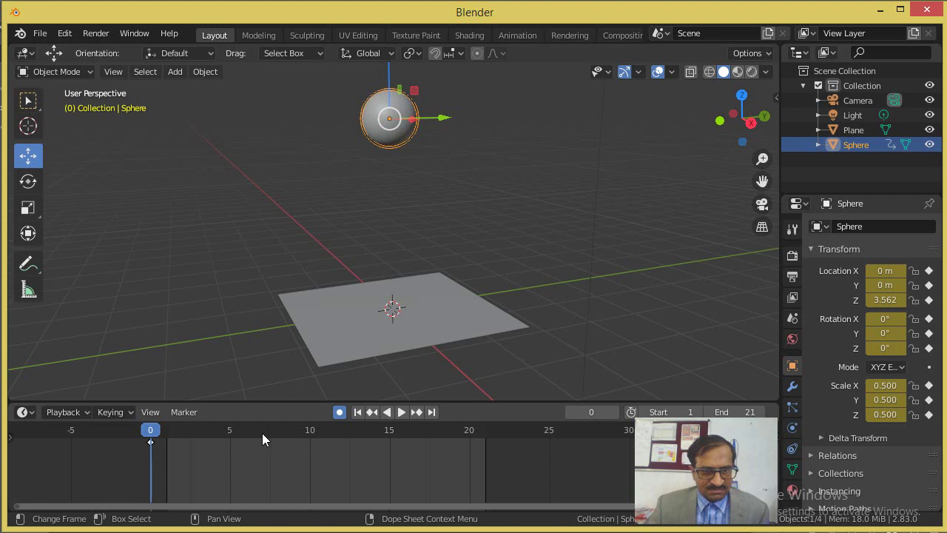
{"action": "left_click_drag", "start_coordinate": [262, 438], "coordinate": [310, 435]}
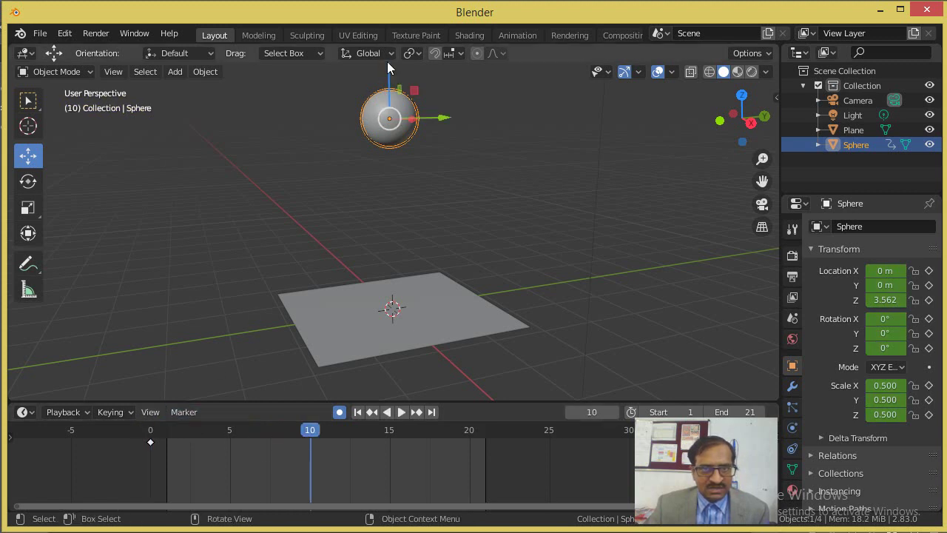
Lower the ball onto the plane to Z 0.371 at frame 10, then preview the drop.
{"action": "mouse_move", "coordinate": [390, 83]}
{"action": "left_mouse_down"}
{"action": "mouse_move", "coordinate": [398, 254]}
{"action": "mouse_move", "coordinate": [411, 259]}
{"action": "left_mouse_up"}
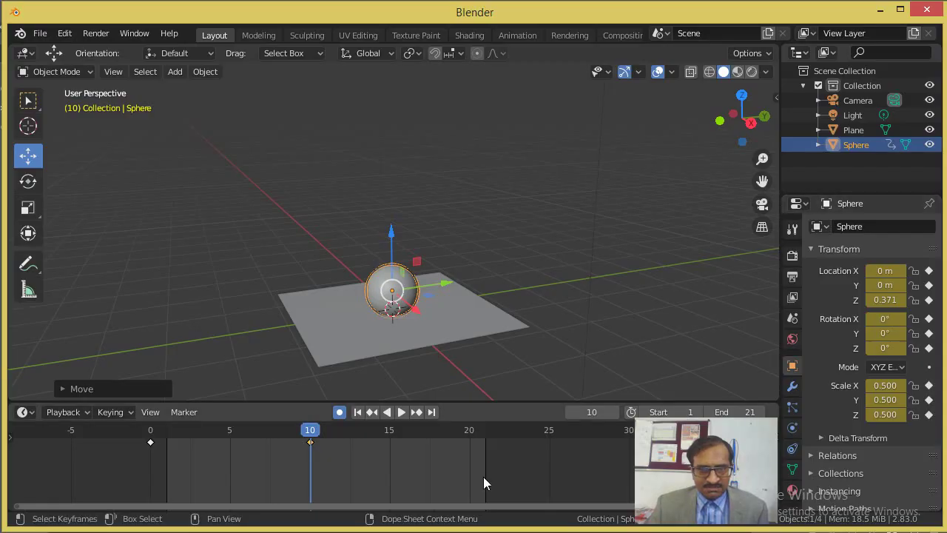
{"action": "key", "text": "space"}
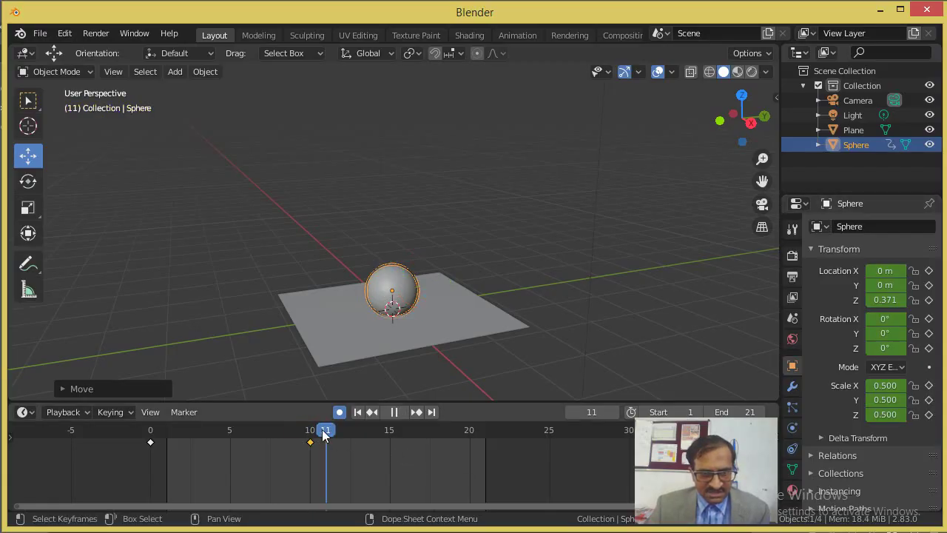
{"action": "key", "text": "space"}
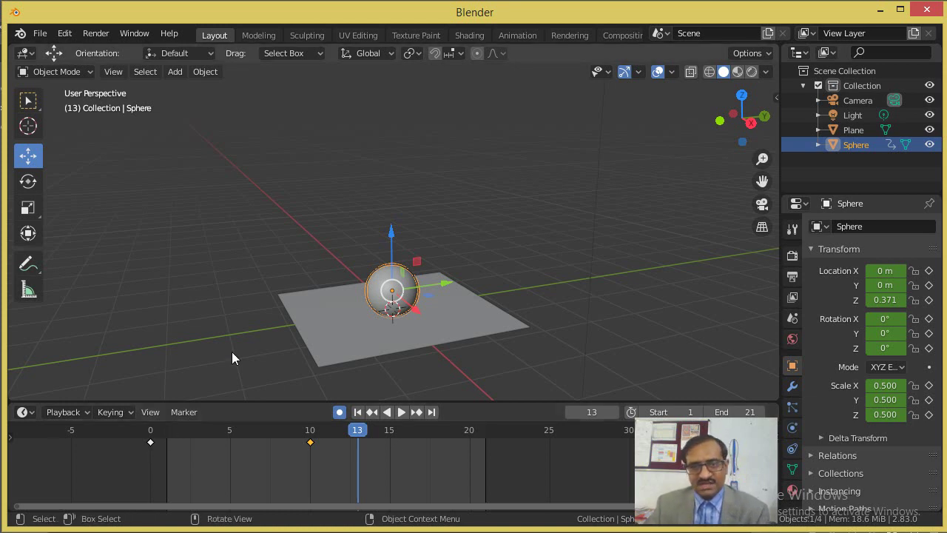
Squash the ball at frame 13 to scale Y 0.949, Z 0.319, lowered to height 0.267.
{"action": "left_click", "coordinate": [28, 207]}
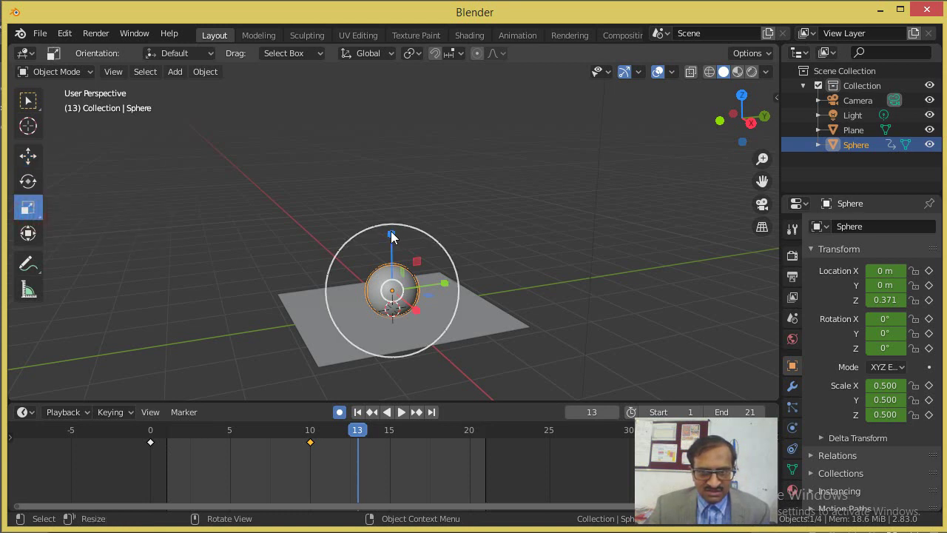
{"action": "left_click", "coordinate": [390, 234]}
{"action": "left_click_drag", "start_coordinate": [390, 233], "coordinate": [394, 260]}
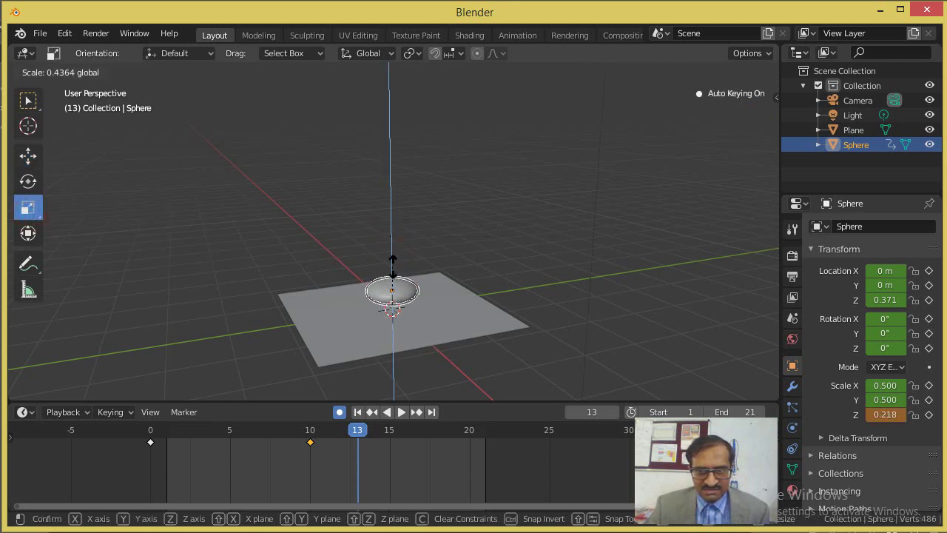
{"action": "left_click_drag", "start_coordinate": [393, 257], "coordinate": [395, 254]}
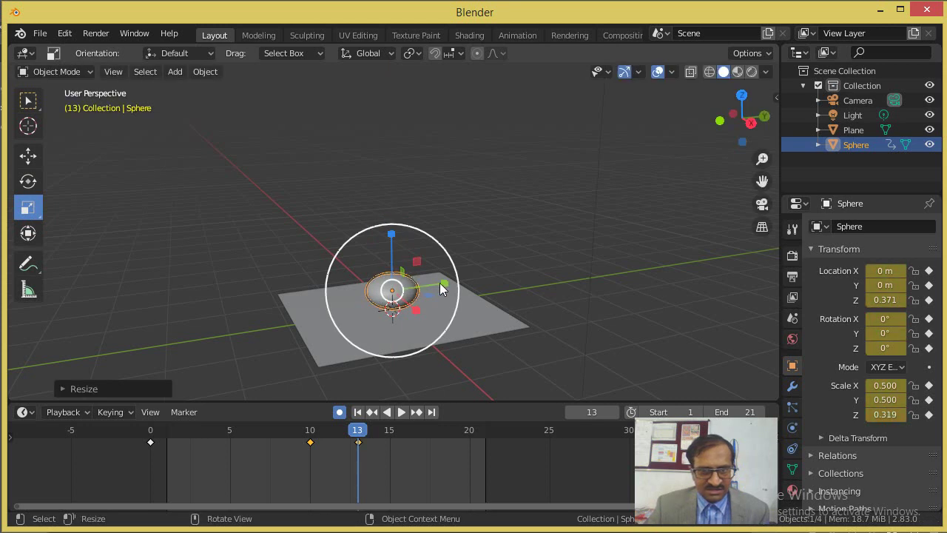
{"action": "left_click_drag", "start_coordinate": [444, 281], "coordinate": [499, 274]}
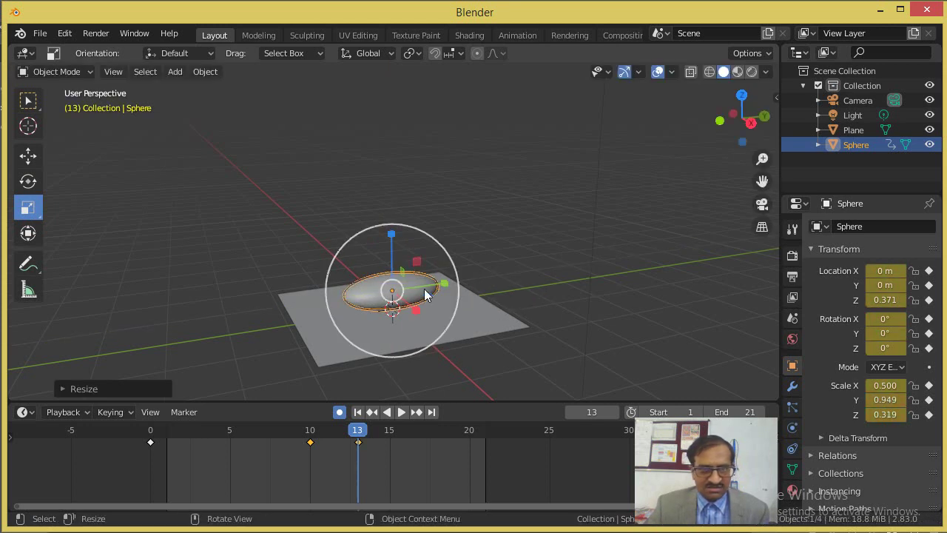
{"action": "left_click", "coordinate": [27, 155]}
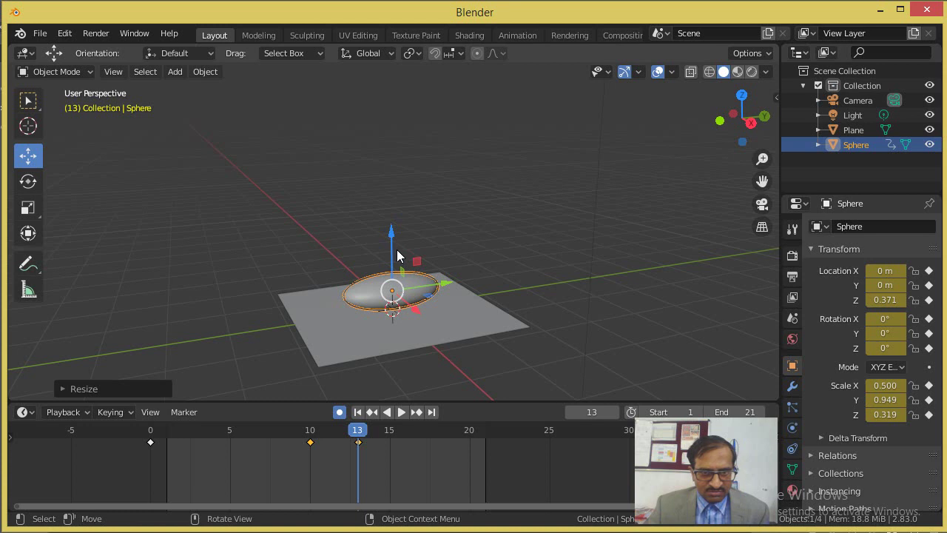
{"action": "left_click_drag", "start_coordinate": [395, 252], "coordinate": [392, 255]}
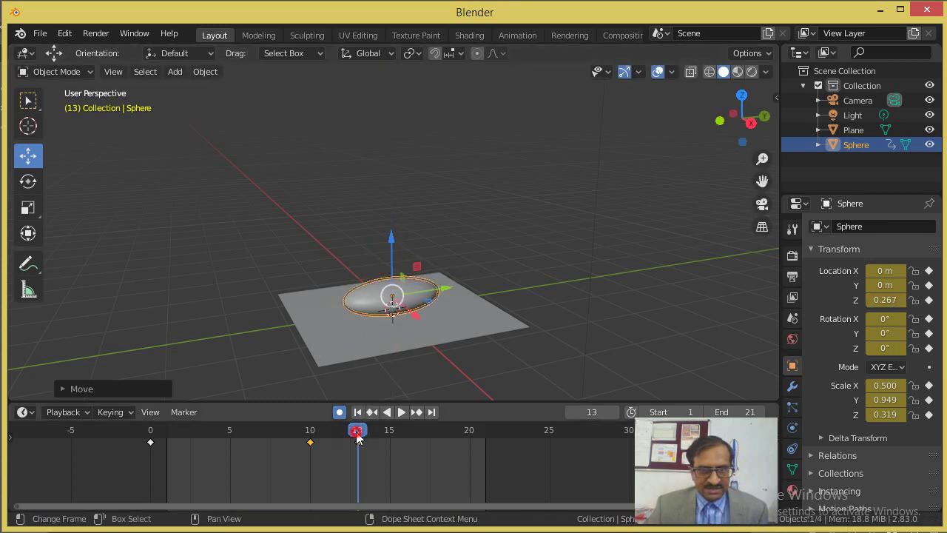
Scrub the timeline back to frame 0 to review the fall, then go to frame 16.
{"action": "left_click", "coordinate": [386, 411]}
{"action": "mouse_move", "coordinate": [277, 428]}
{"action": "left_mouse_down"}
{"action": "mouse_move", "coordinate": [134, 437]}
{"action": "mouse_move", "coordinate": [393, 455]}
{"action": "left_mouse_up"}
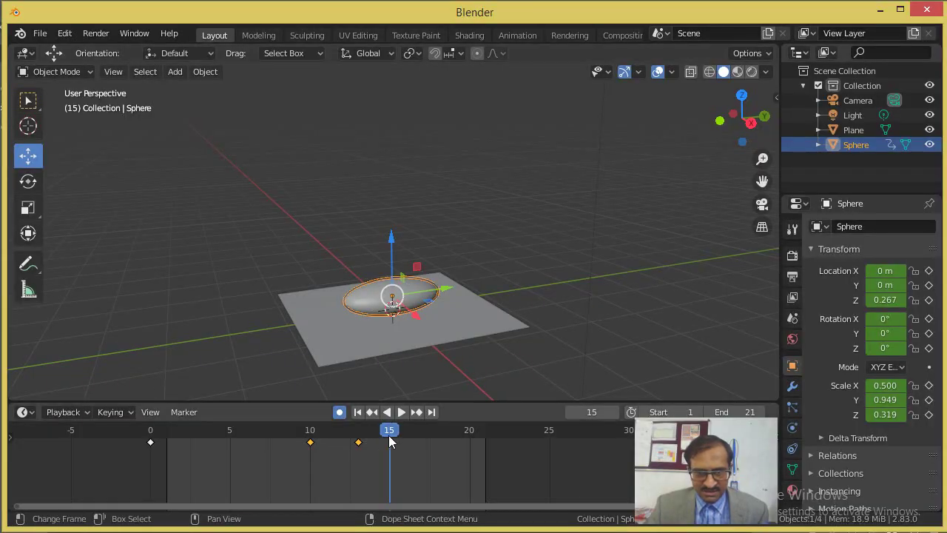
{"action": "mouse_move", "coordinate": [388, 435]}
{"action": "left_mouse_down"}
{"action": "mouse_move", "coordinate": [403, 435]}
{"action": "mouse_move", "coordinate": [403, 384]}
{"action": "left_mouse_up"}
Stretch the ball at frame 16 to scale Y 0.240, Z 0.648 and raise it to Z 0.810.
{"action": "left_click_drag", "start_coordinate": [393, 256], "coordinate": [389, 234]}
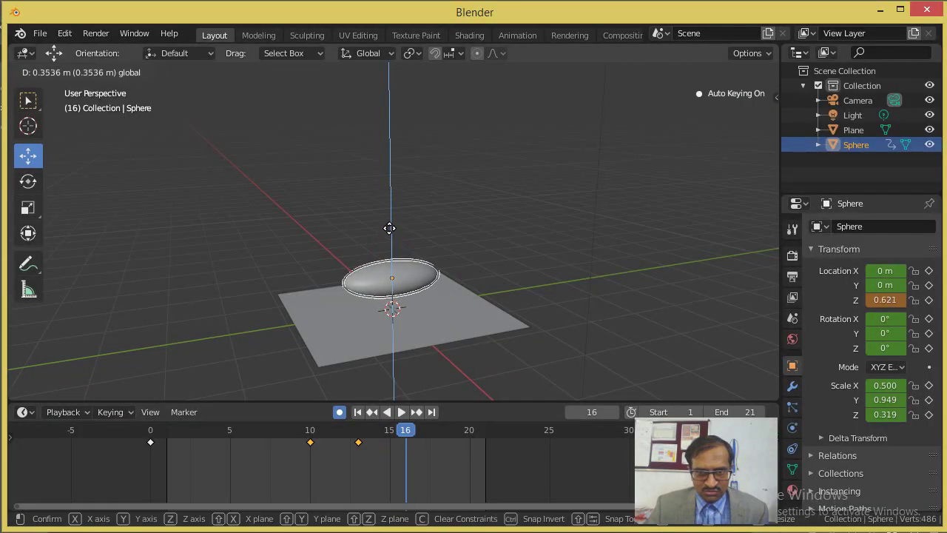
{"action": "left_click", "coordinate": [28, 207]}
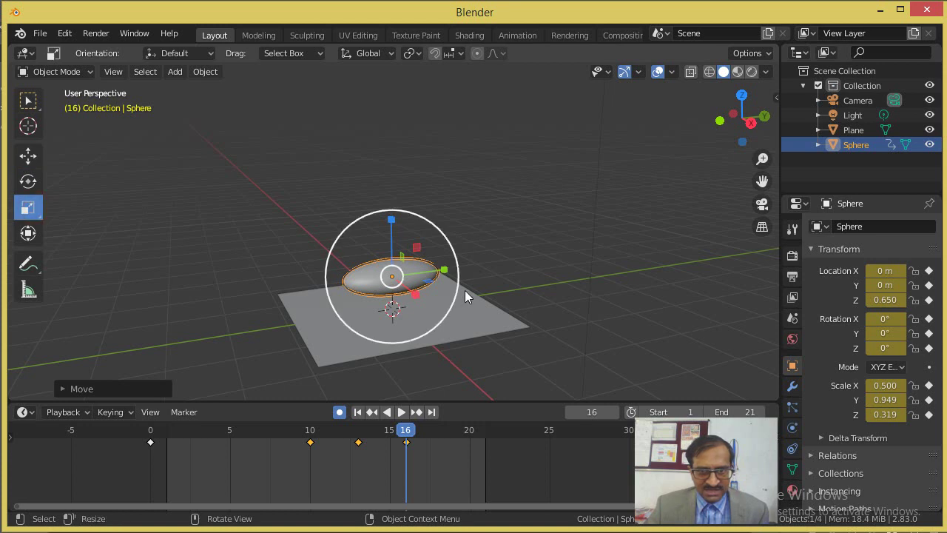
{"action": "left_click_drag", "start_coordinate": [444, 271], "coordinate": [408, 272]}
{"action": "left_click_drag", "start_coordinate": [385, 225], "coordinate": [398, 159]}
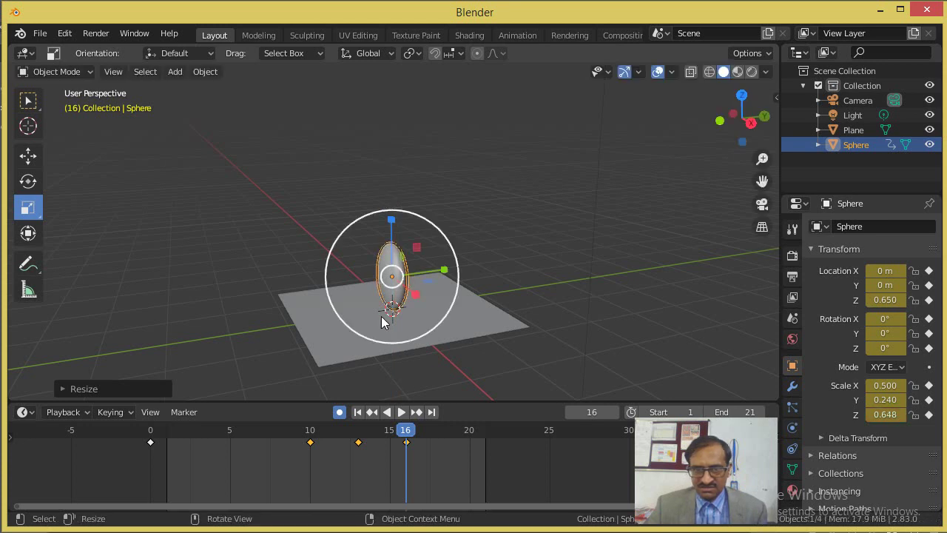
{"action": "left_click", "coordinate": [28, 156]}
{"action": "left_click_drag", "start_coordinate": [390, 231], "coordinate": [389, 214]}
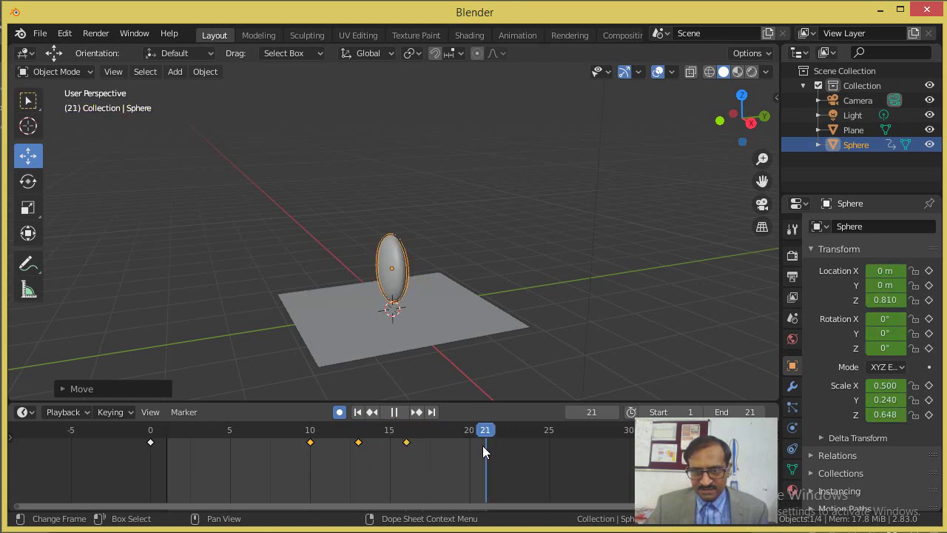
Duplicate the frame-0 keyframe to frame 21 with Shift+D and play the bounce.
{"action": "key", "text": "space"}
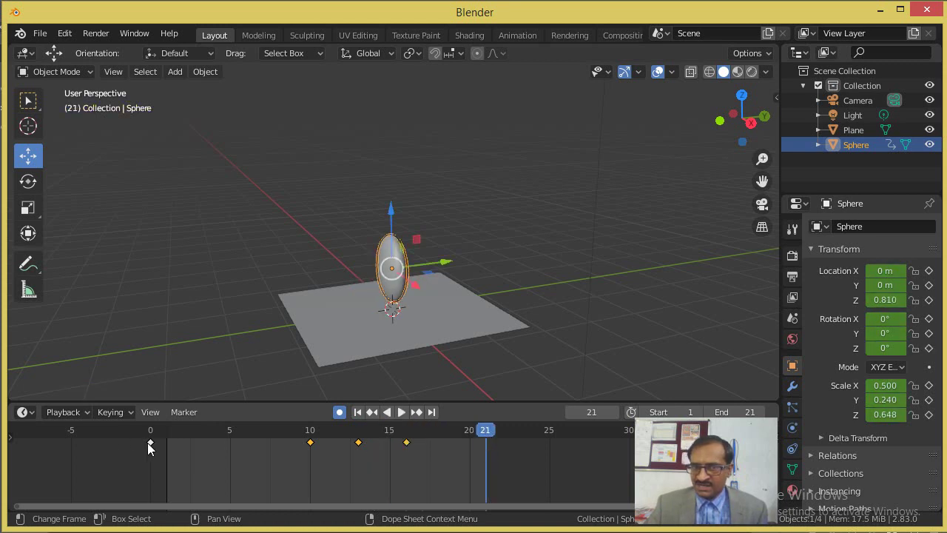
{"action": "left_click", "coordinate": [150, 443]}
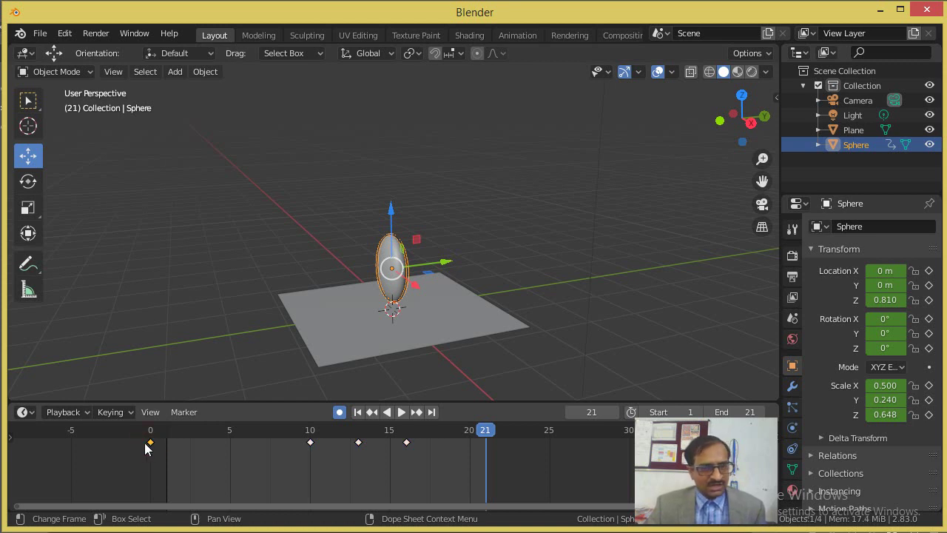
{"action": "key", "text": "shift+d"}
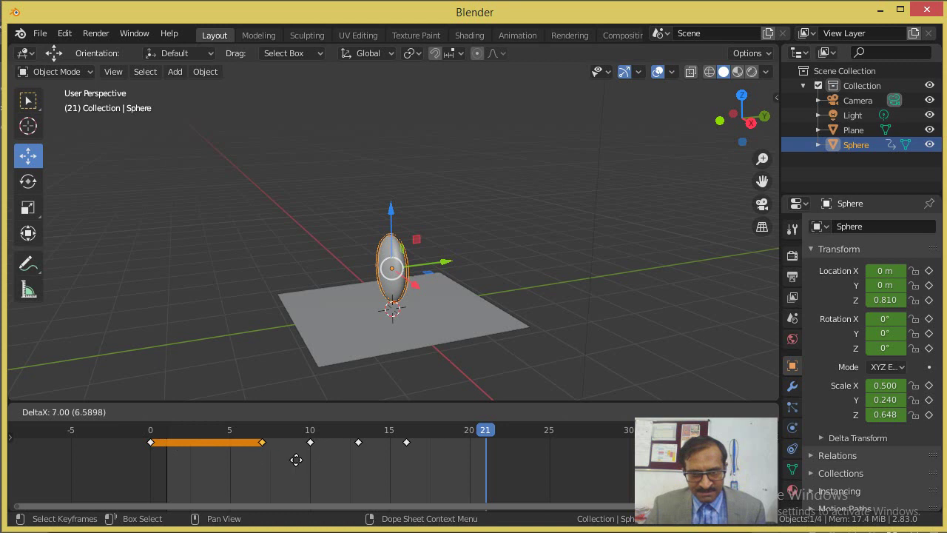
{"action": "left_click", "coordinate": [486, 486]}
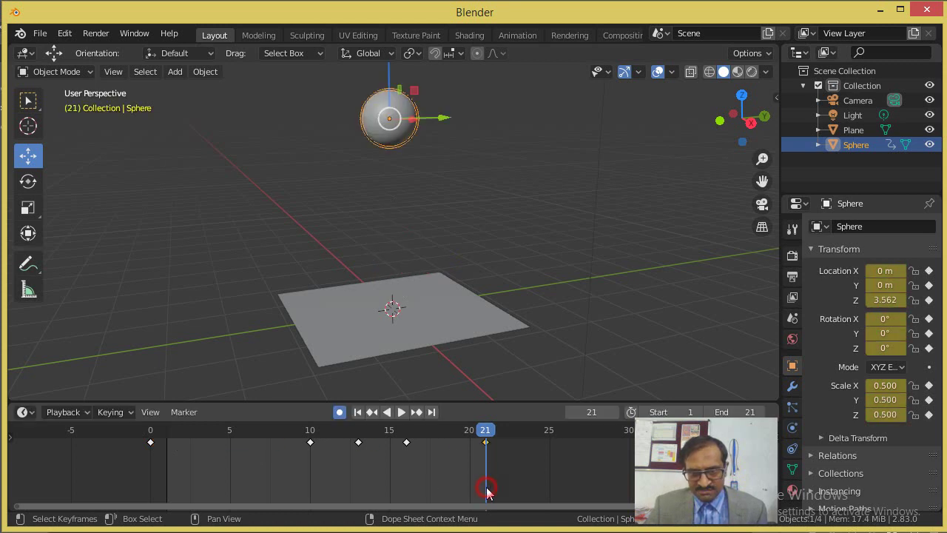
{"action": "left_click", "coordinate": [401, 413]}
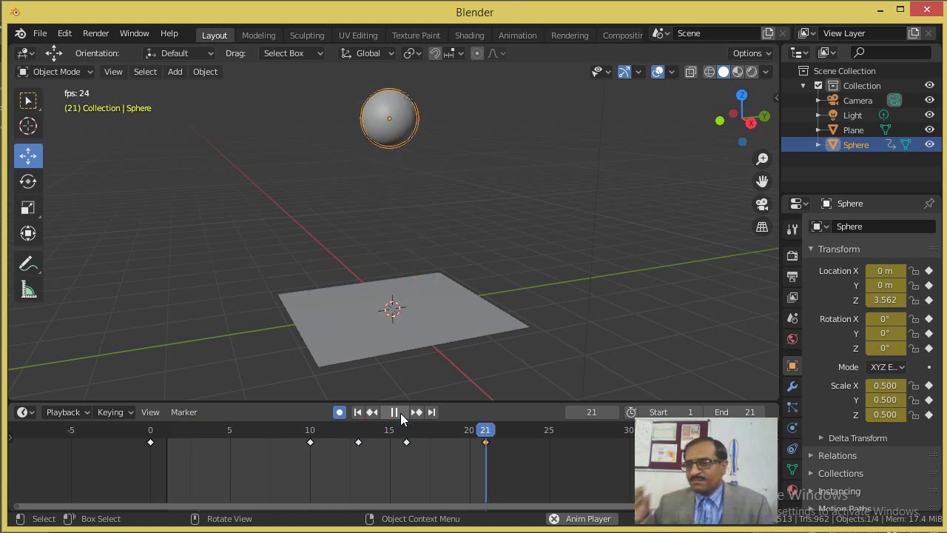
Pause the bounce playback at frame 16 with the ball stretched tall.
{"action": "left_click", "coordinate": [400, 413]}
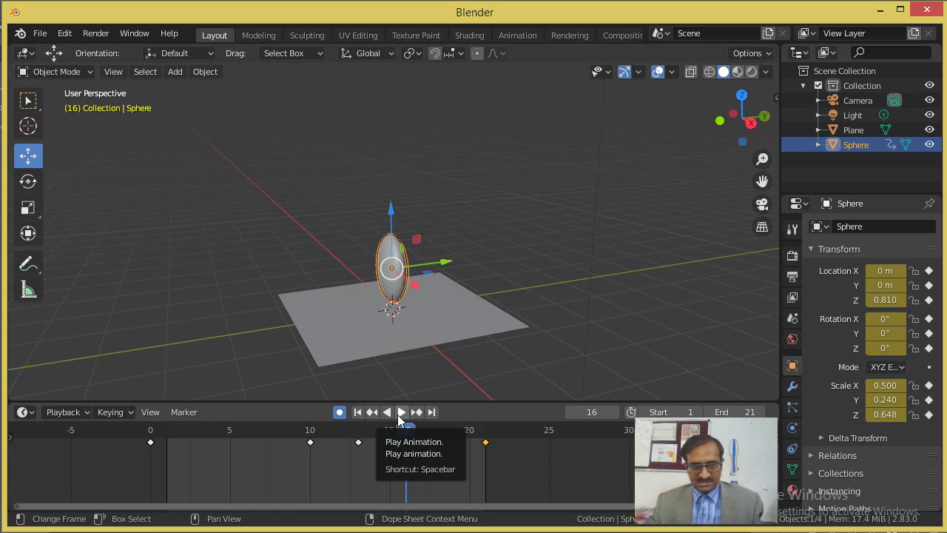
Replay the bounce animation and pause it at frame 8, ball at height 0.836.
{"action": "left_click", "coordinate": [400, 412]}
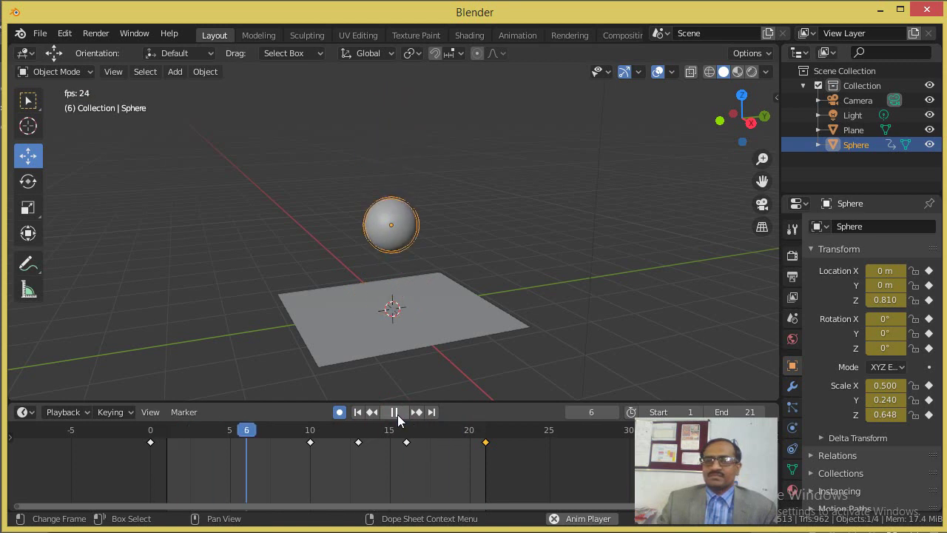
{"action": "left_click", "coordinate": [398, 417]}
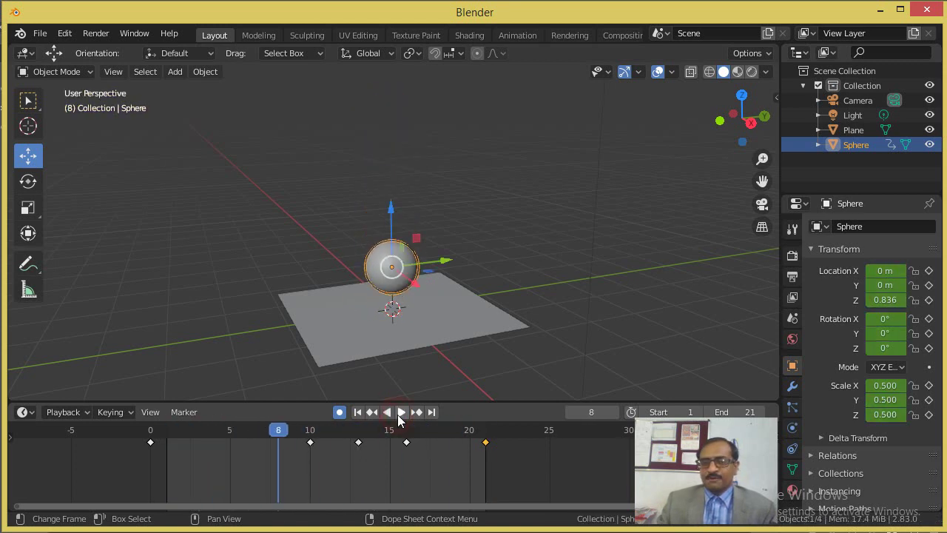